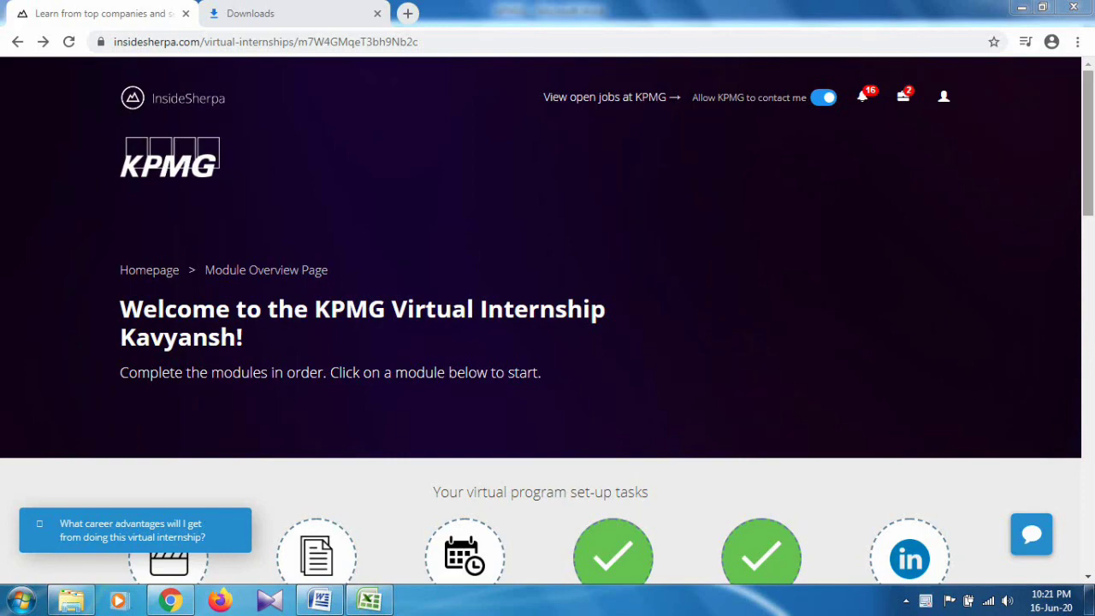
- Look through the virtual internship's module list and open the Data Quality Assessment task
{"action": "scroll", "coordinate": [547, 326], "scroll_direction": "down", "scroll_amount": 5}
{"action": "scroll", "coordinate": [547, 325], "scroll_direction": "down", "scroll_amount": 4}
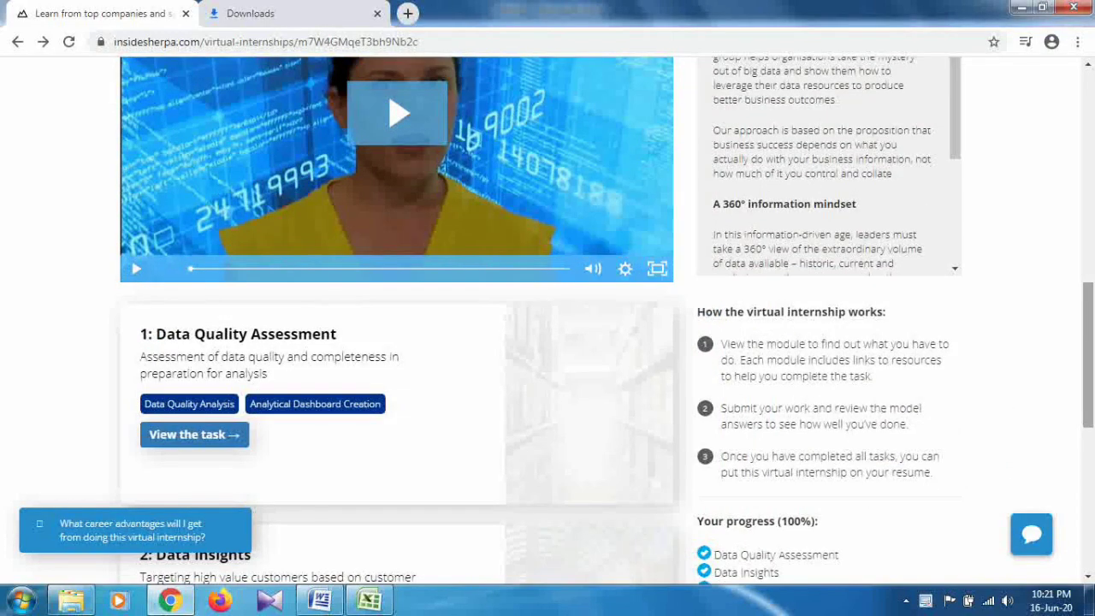
{"action": "scroll", "coordinate": [547, 325], "scroll_direction": "down", "scroll_amount": 4}
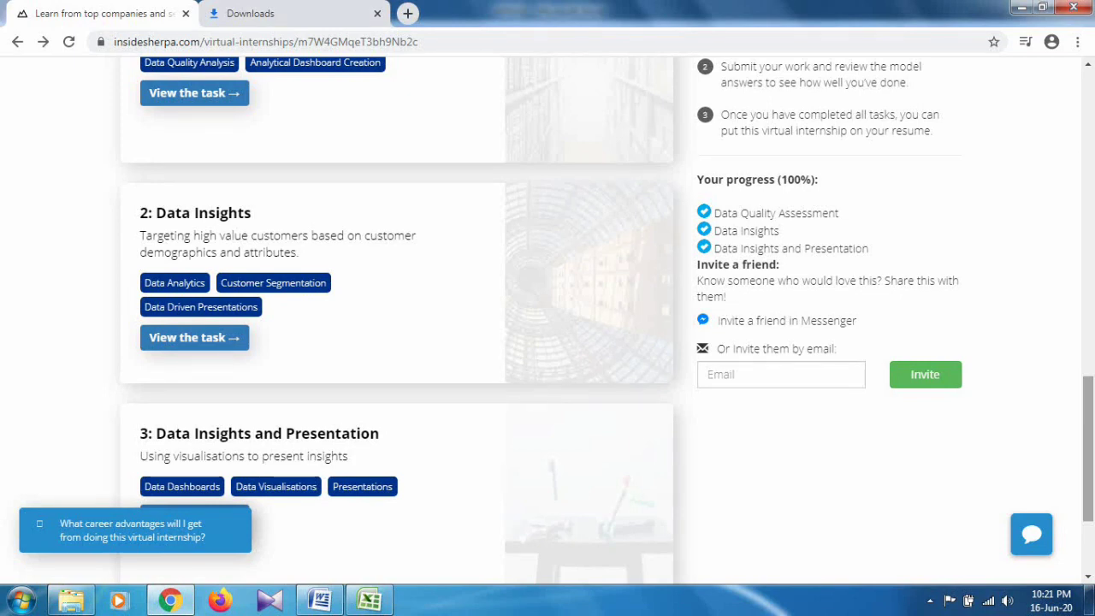
{"action": "scroll", "coordinate": [548, 325], "scroll_direction": "up", "scroll_amount": 3}
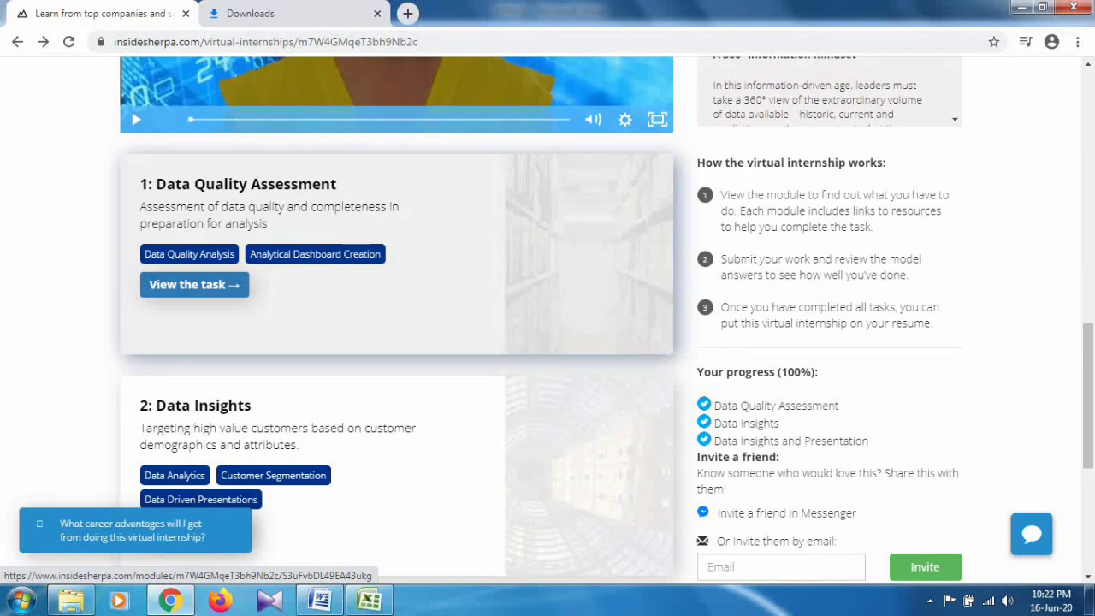
{"action": "left_click", "coordinate": [194, 284]}
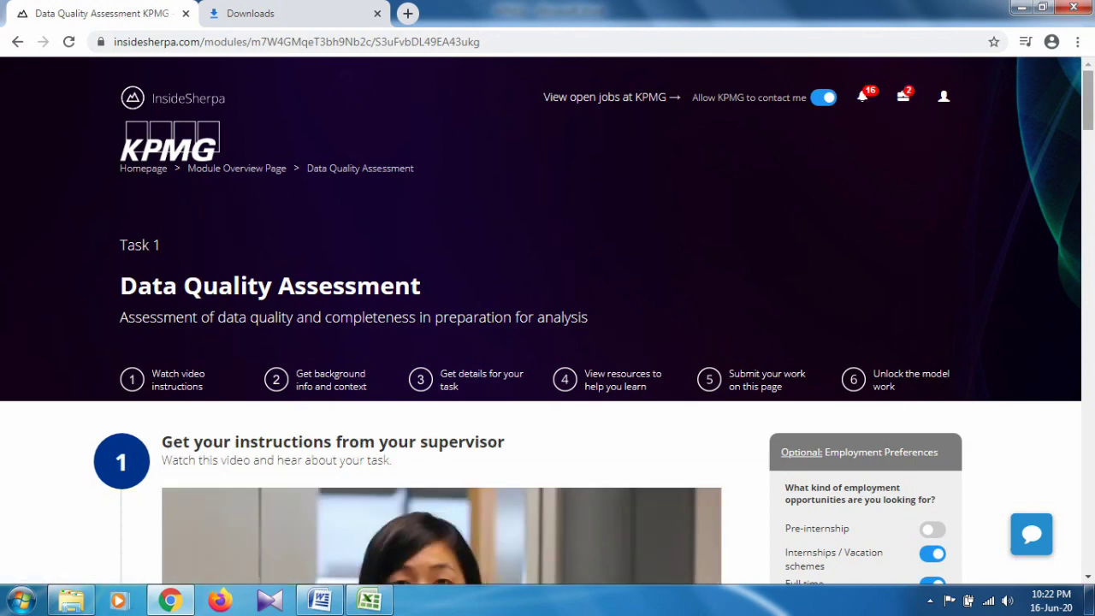
- Read the Data Quality Assessment page from the supervisor's instructions through the background and task description to the required dataset file
{"action": "scroll", "coordinate": [548, 324], "scroll_direction": "down", "scroll_amount": 5}
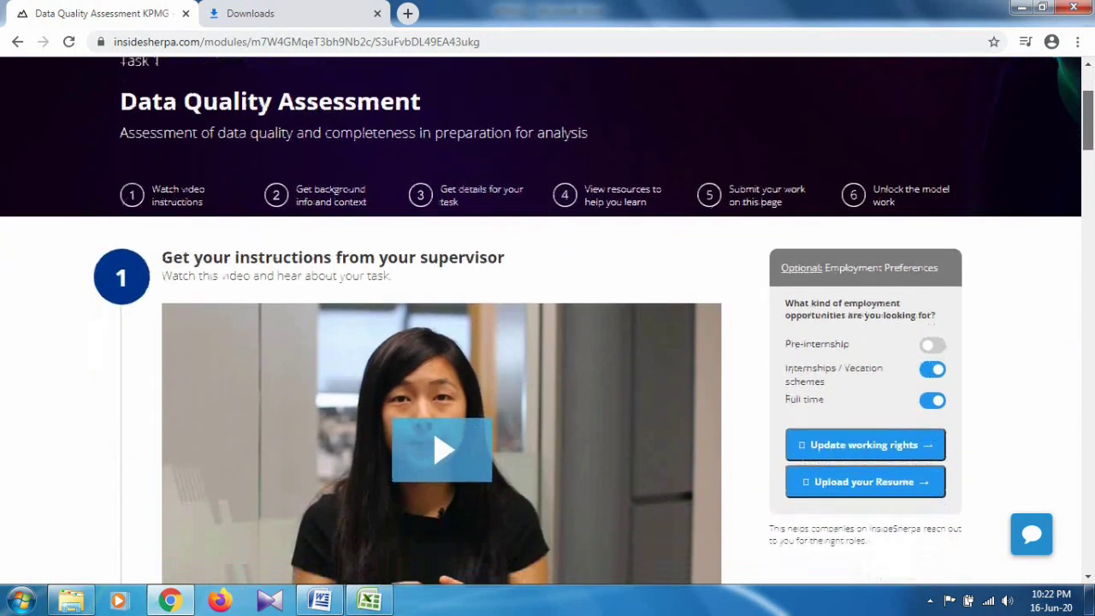
{"action": "scroll", "coordinate": [548, 323], "scroll_direction": "down", "scroll_amount": 2}
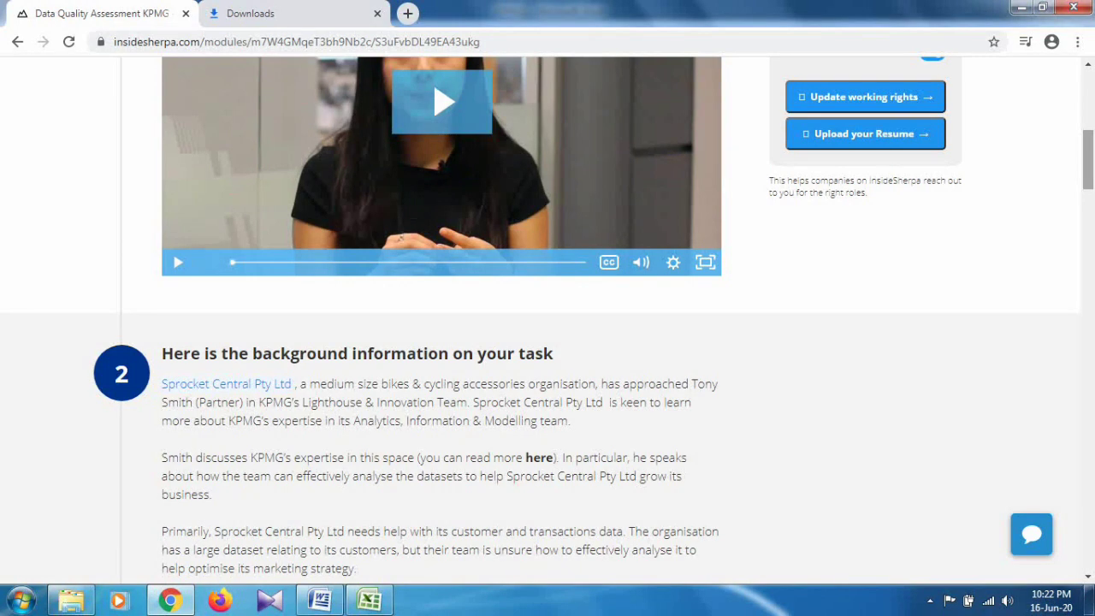
{"action": "scroll", "coordinate": [548, 316], "scroll_direction": "down", "scroll_amount": 3}
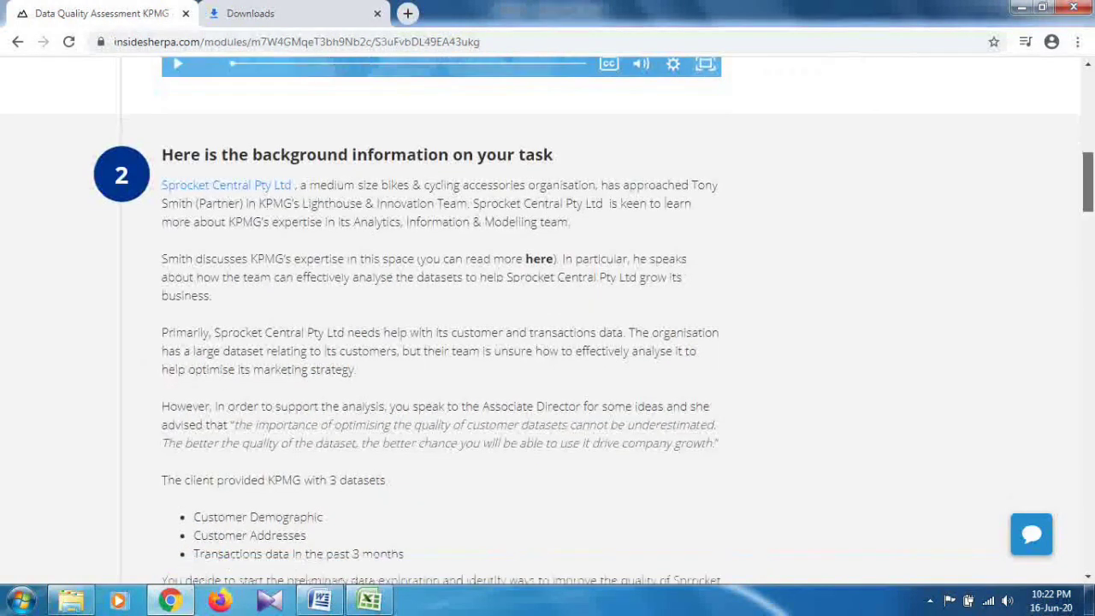
{"action": "scroll", "coordinate": [547, 317], "scroll_direction": "down", "scroll_amount": 2}
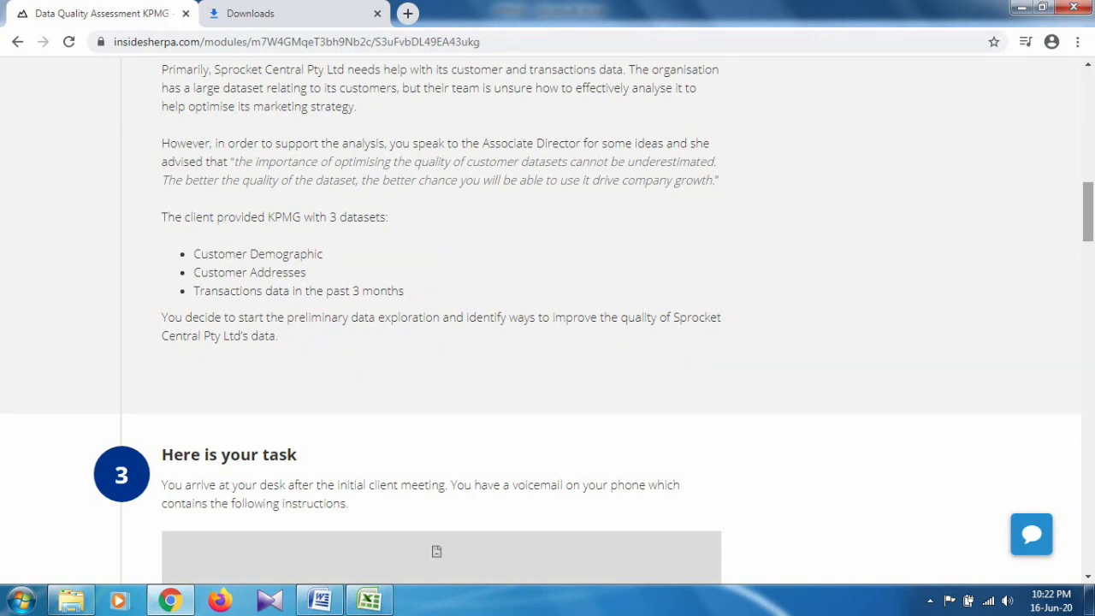
{"action": "scroll", "coordinate": [548, 308], "scroll_direction": "down", "scroll_amount": 10}
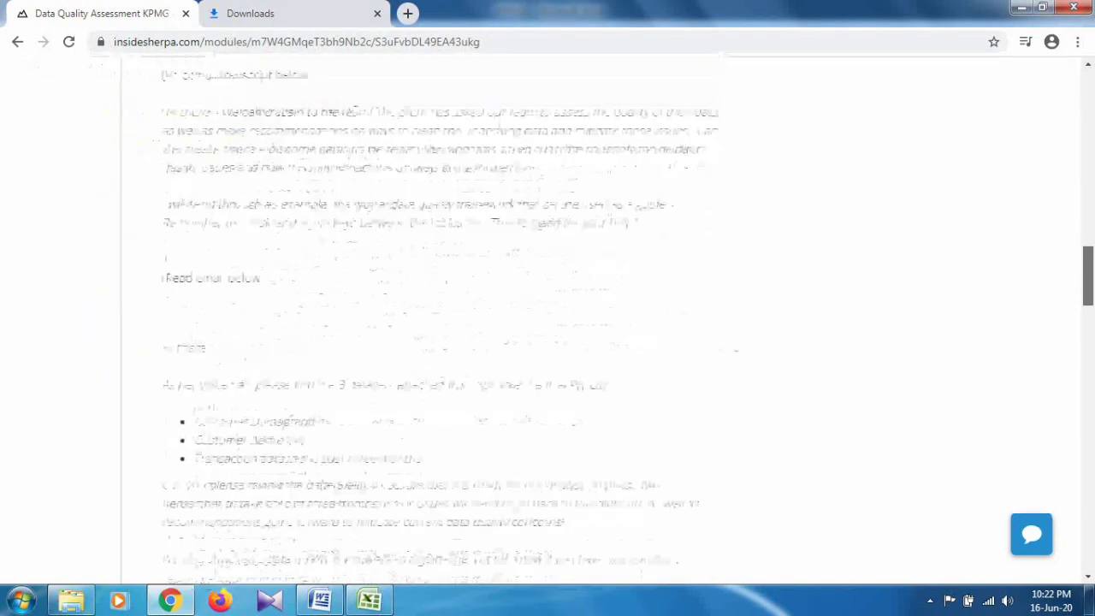
{"action": "scroll", "coordinate": [547, 325], "scroll_direction": "down", "scroll_amount": 2}
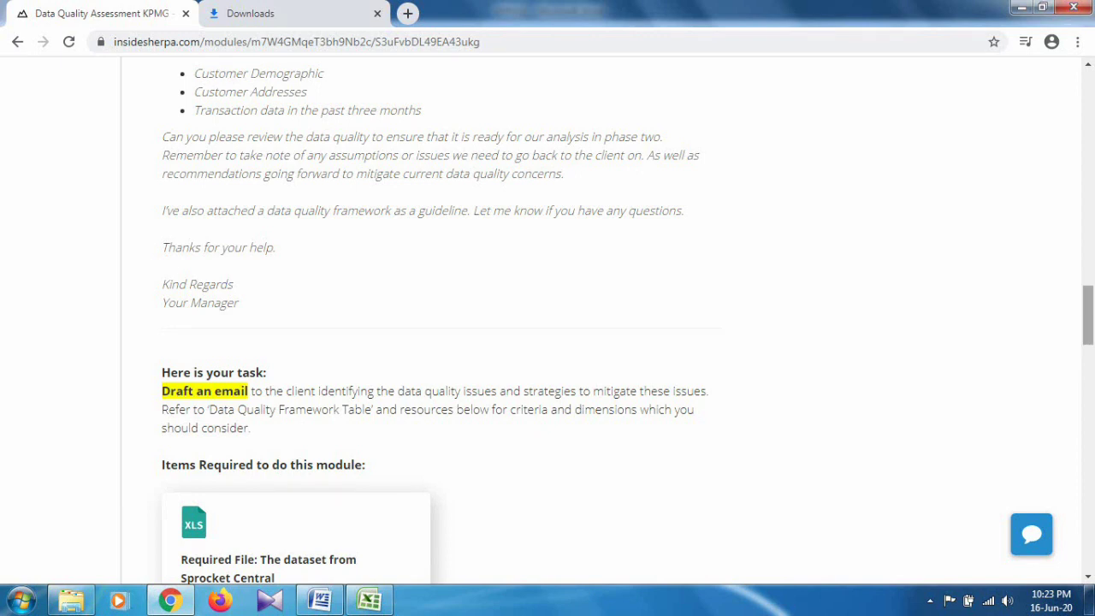
{"action": "left_click_drag", "start_coordinate": [1088, 315], "coordinate": [1087, 333]}
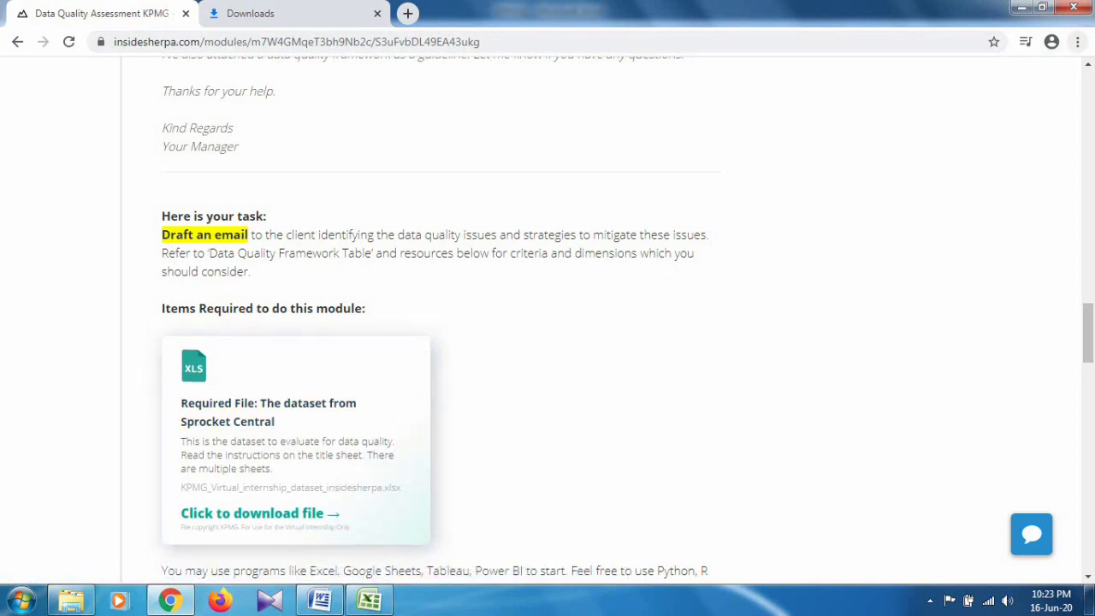
- Open the downloaded workbook KPMG_VI_New_raw_data_update_final (1).xlsx in Excel from the browser's download list
{"action": "left_click", "coordinate": [1077, 41]}
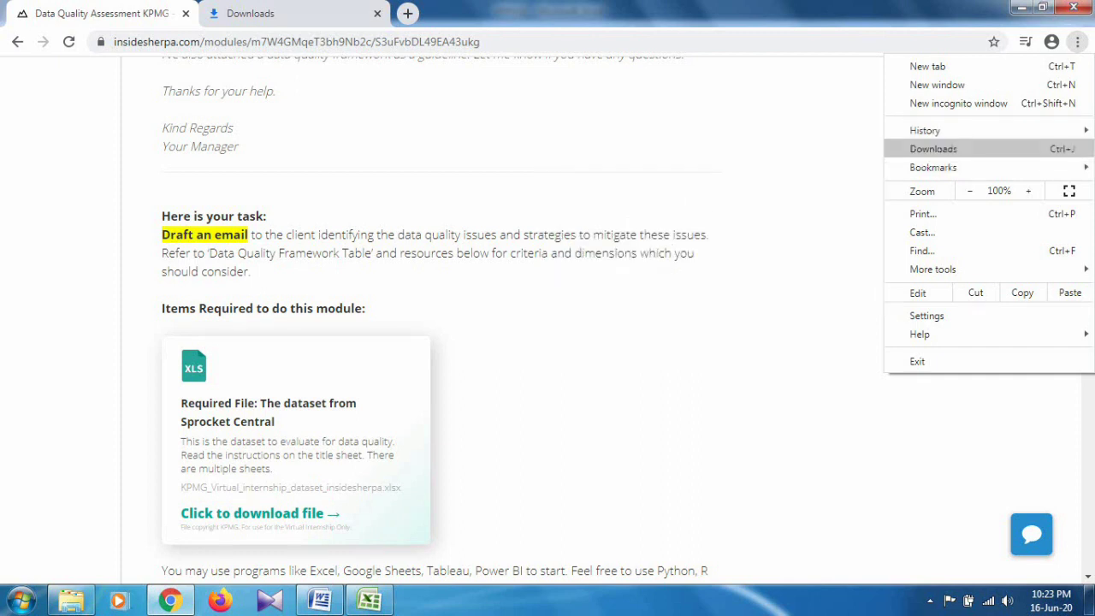
{"action": "left_click", "coordinate": [934, 149]}
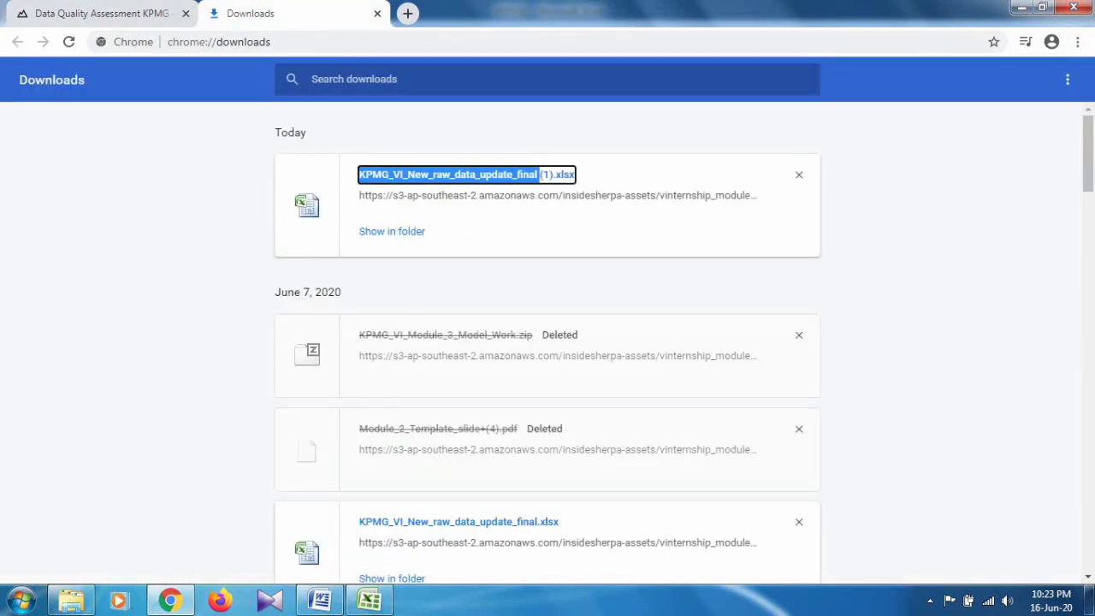
{"action": "left_click", "coordinate": [466, 174]}
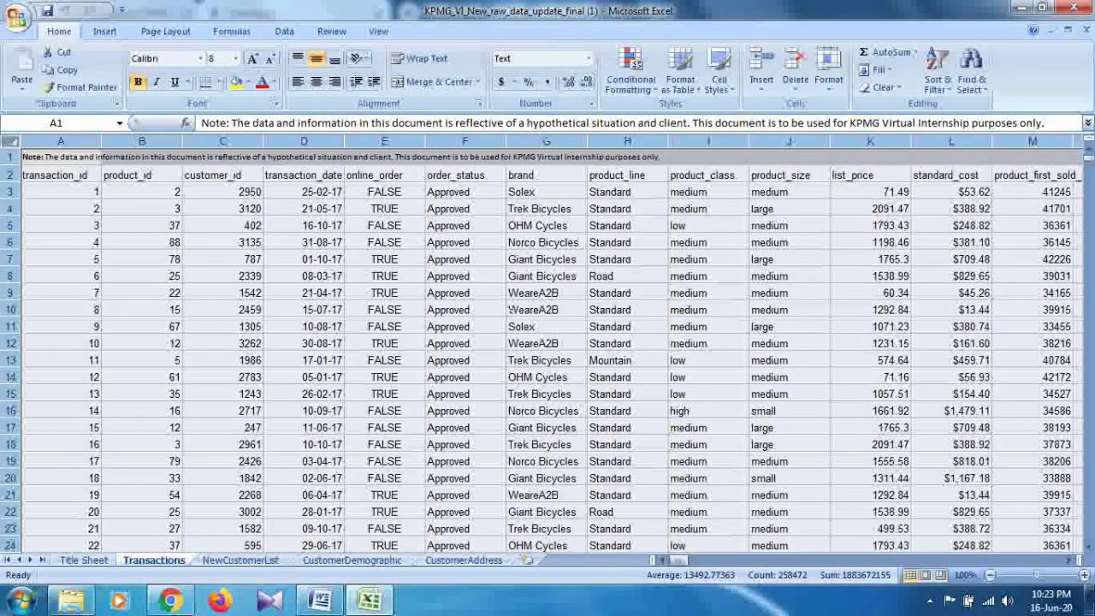
- Examine the workbook's Title Sheet for the dataset overview and the Module 1 task instructions
{"action": "key", "text": "ctrl+Page_Up"}
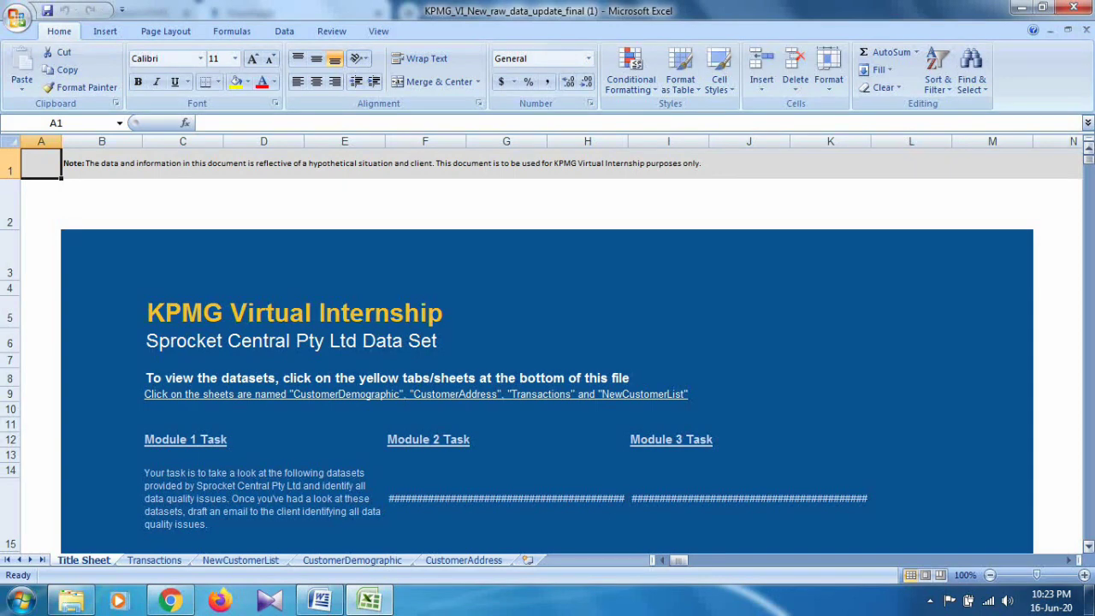
{"action": "scroll", "coordinate": [547, 342], "scroll_direction": "down", "scroll_amount": 5}
{"action": "scroll", "coordinate": [548, 343], "scroll_direction": "up", "scroll_amount": 5}
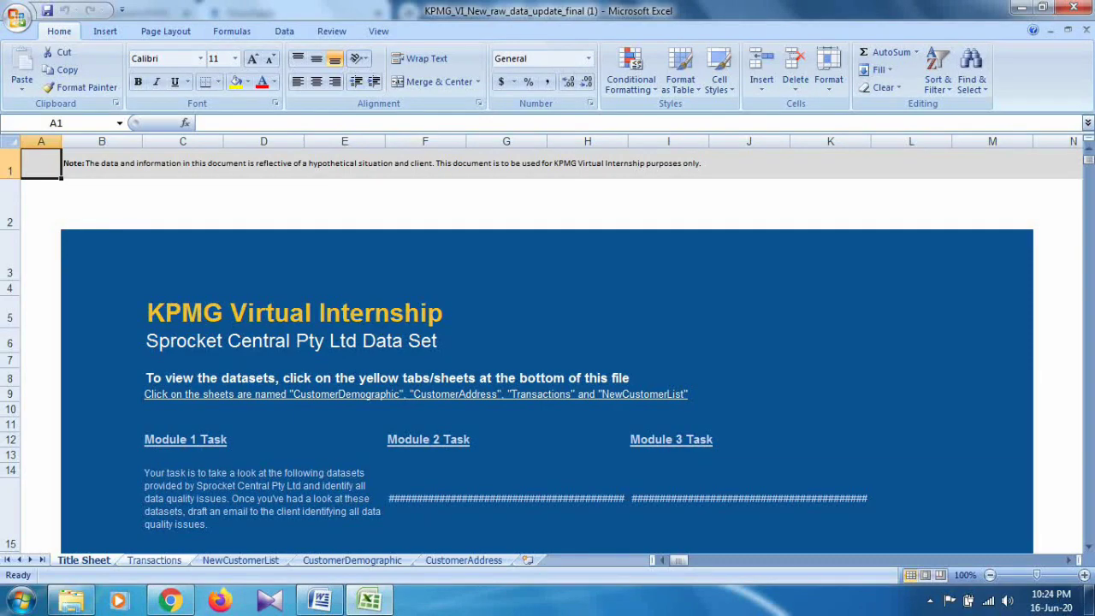
- Filter the customer_id column of the Transactions sheet in place with an Advanced Filter showing unique records only
{"action": "key", "text": "ctrl+Page_Down"}
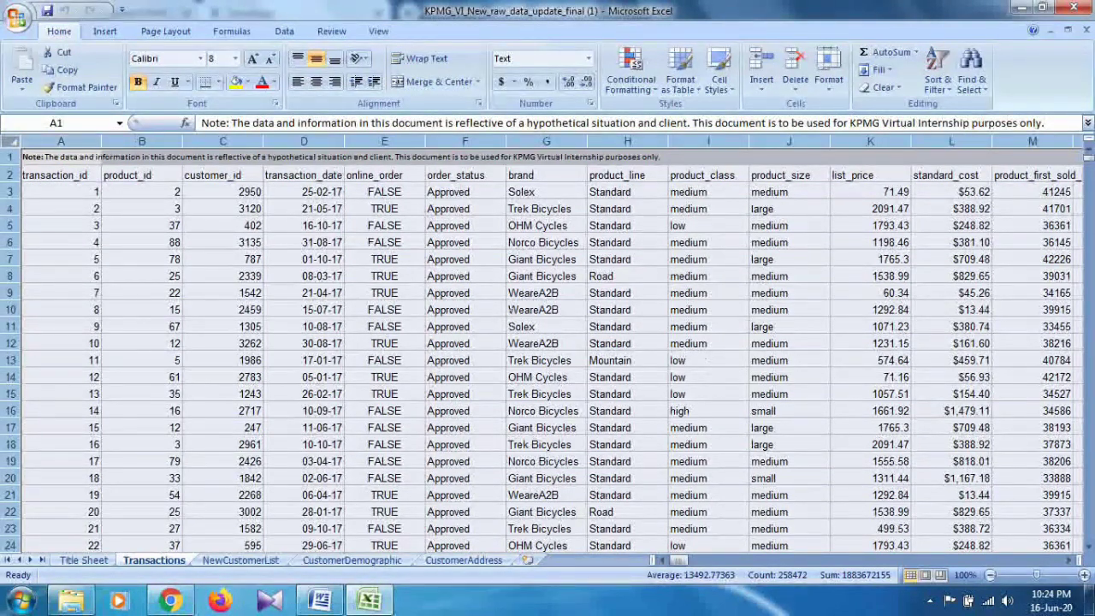
{"action": "left_click", "coordinate": [90, 140]}
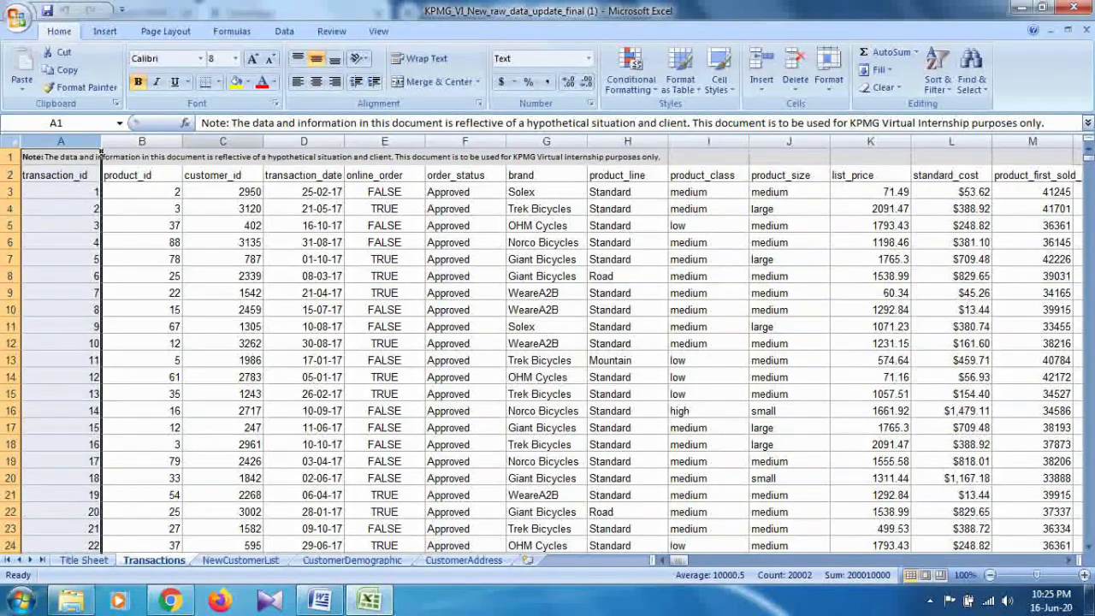
{"action": "left_click", "coordinate": [222, 141]}
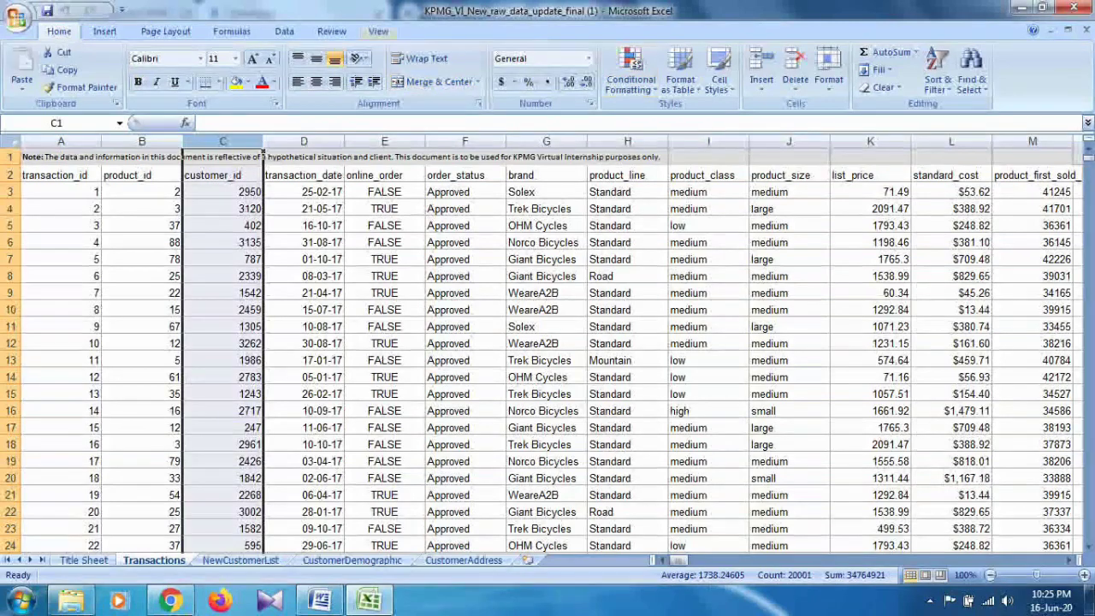
{"action": "left_click", "coordinate": [378, 31]}
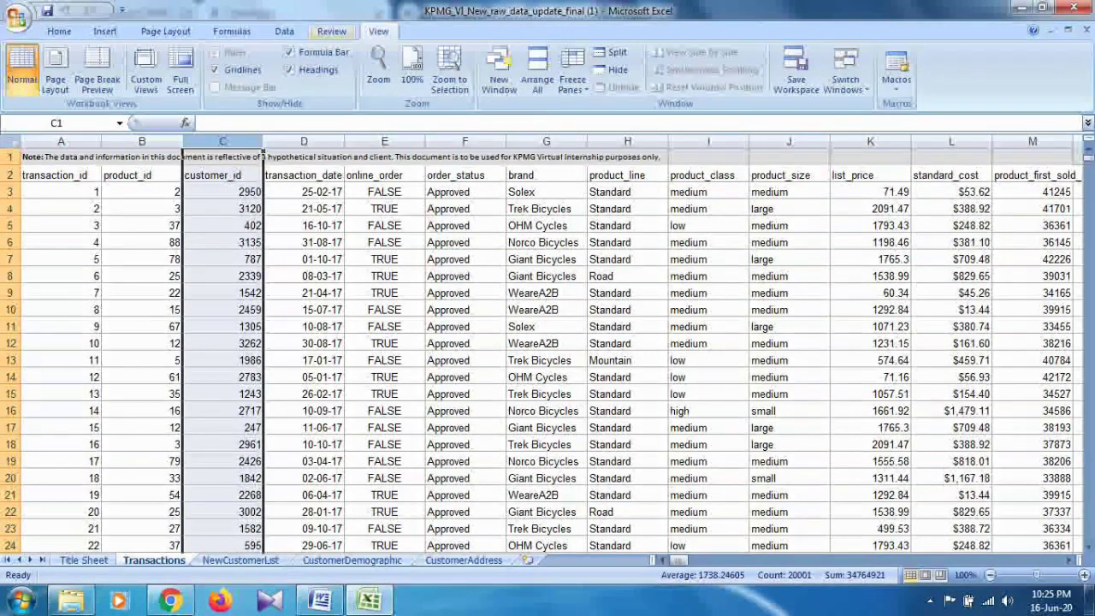
{"action": "left_click", "coordinate": [332, 30]}
{"action": "left_click", "coordinate": [284, 31]}
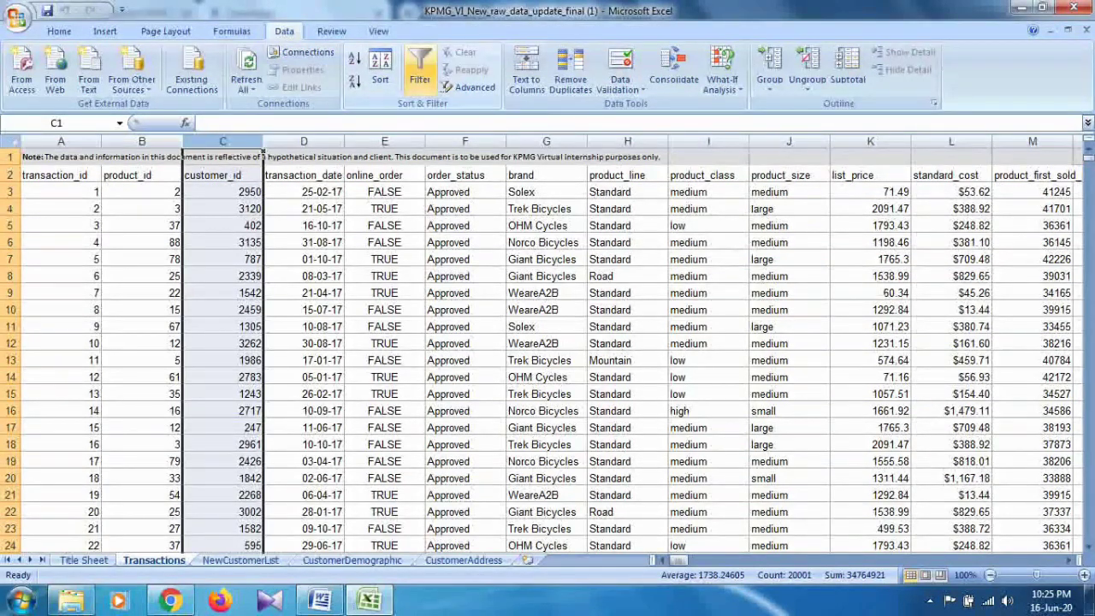
{"action": "left_click", "coordinate": [419, 71]}
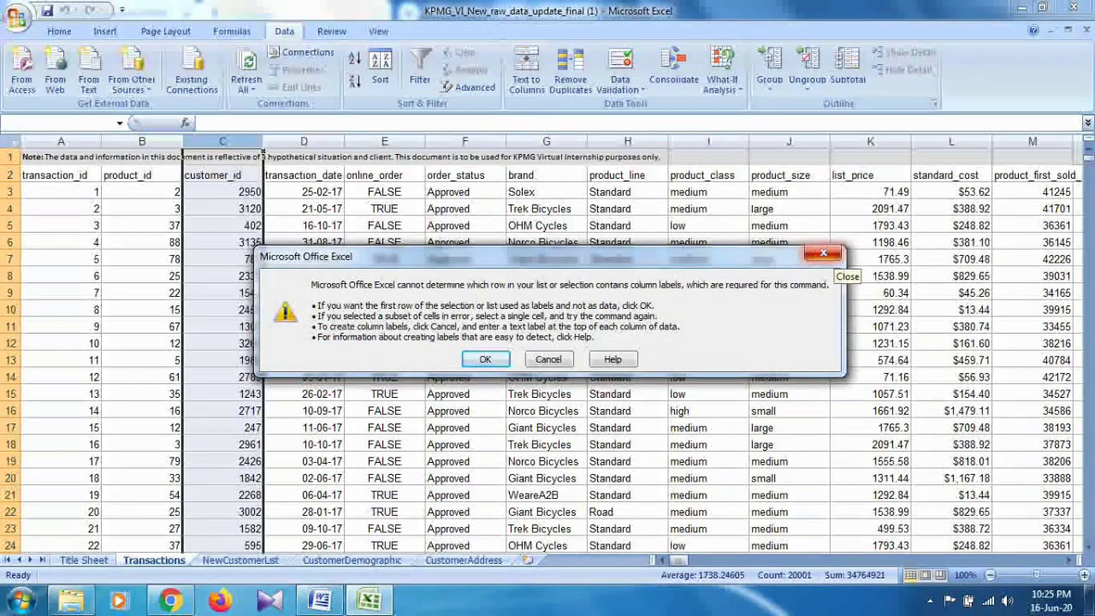
{"action": "left_click", "coordinate": [485, 359]}
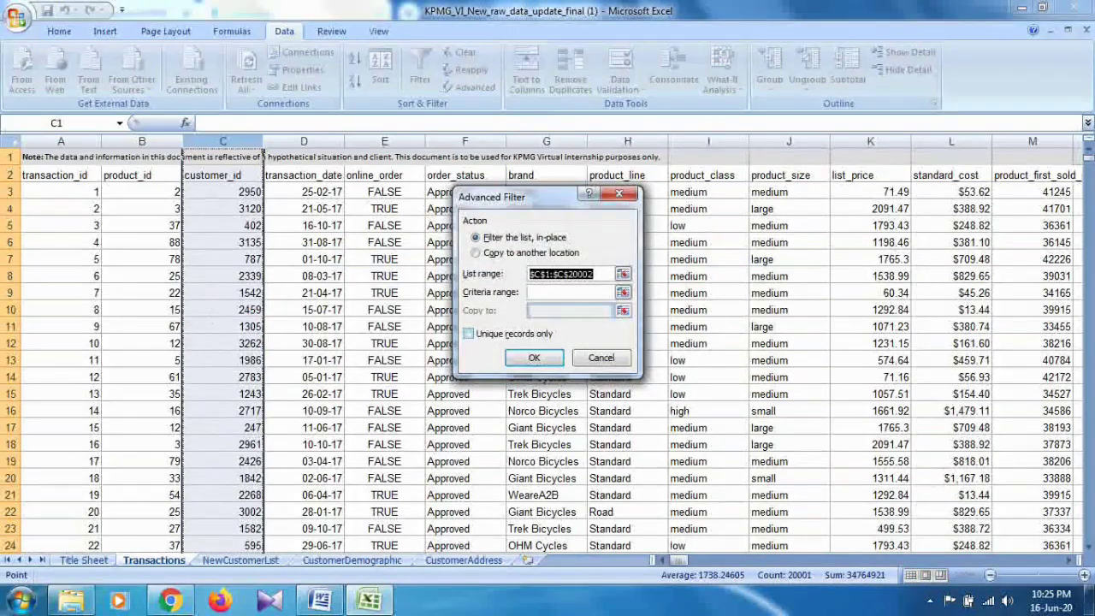
{"action": "left_click", "coordinate": [469, 333]}
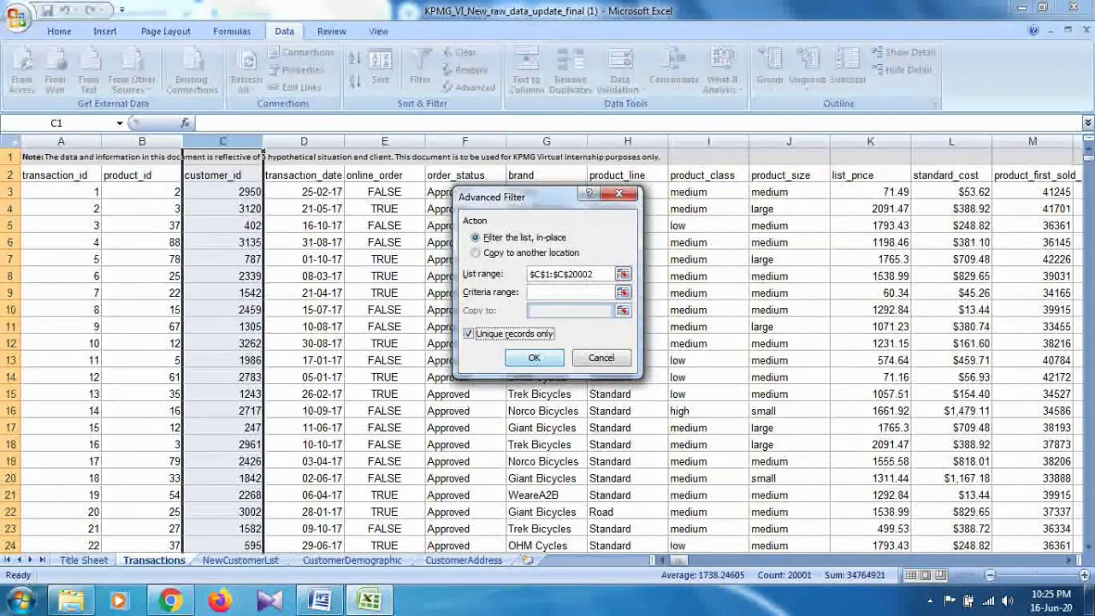
{"action": "key", "text": "Return"}
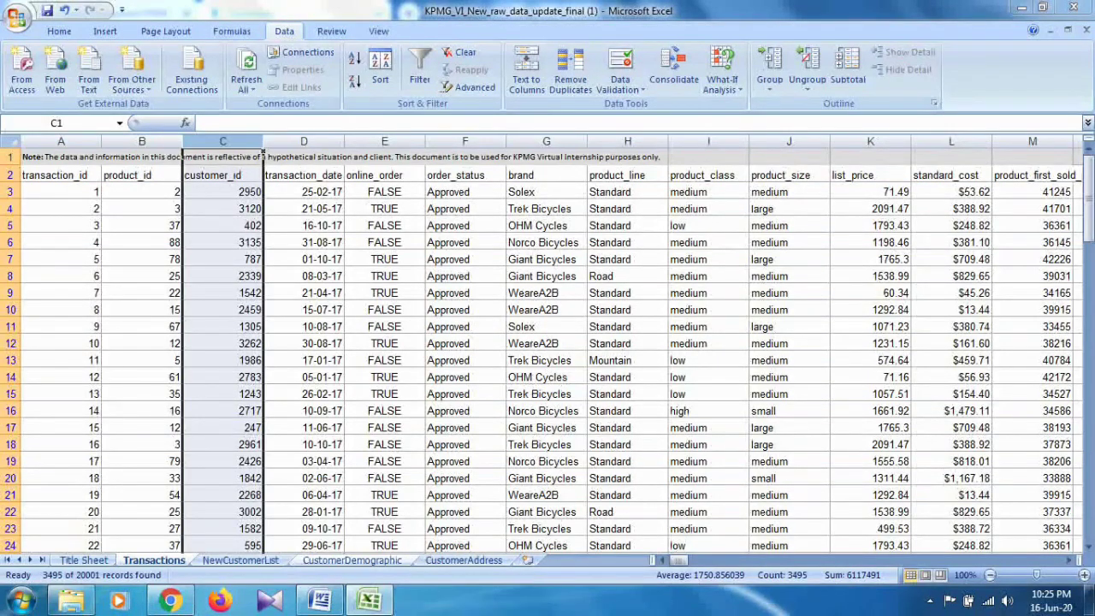
- Apply an in-place Advanced Filter for unique records only to the customer_id column of the CustomerDemographic sheet
{"action": "key", "text": "ctrl+Page_Down"}
{"action": "key", "text": "ctrl+Page_Down"}
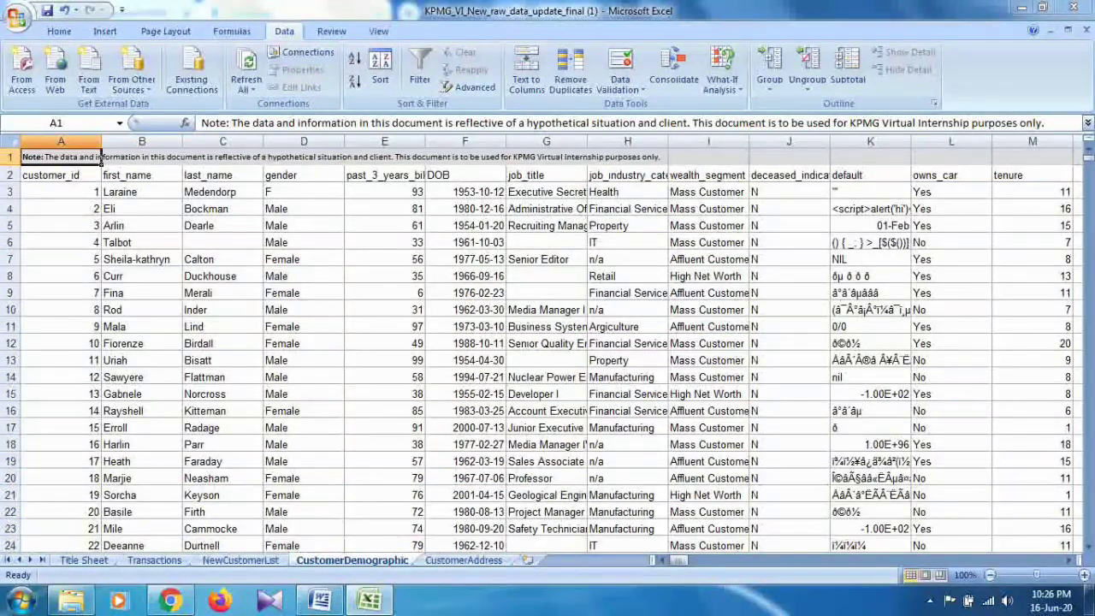
{"action": "key", "text": "ctrl+space"}
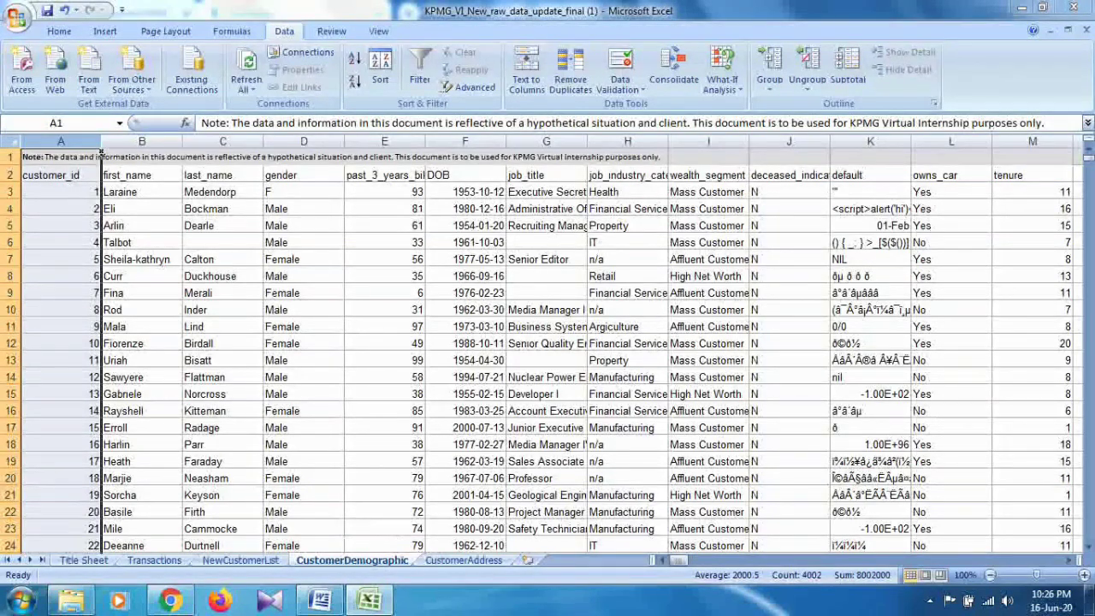
{"action": "key", "text": "ctrl+shift+l"}
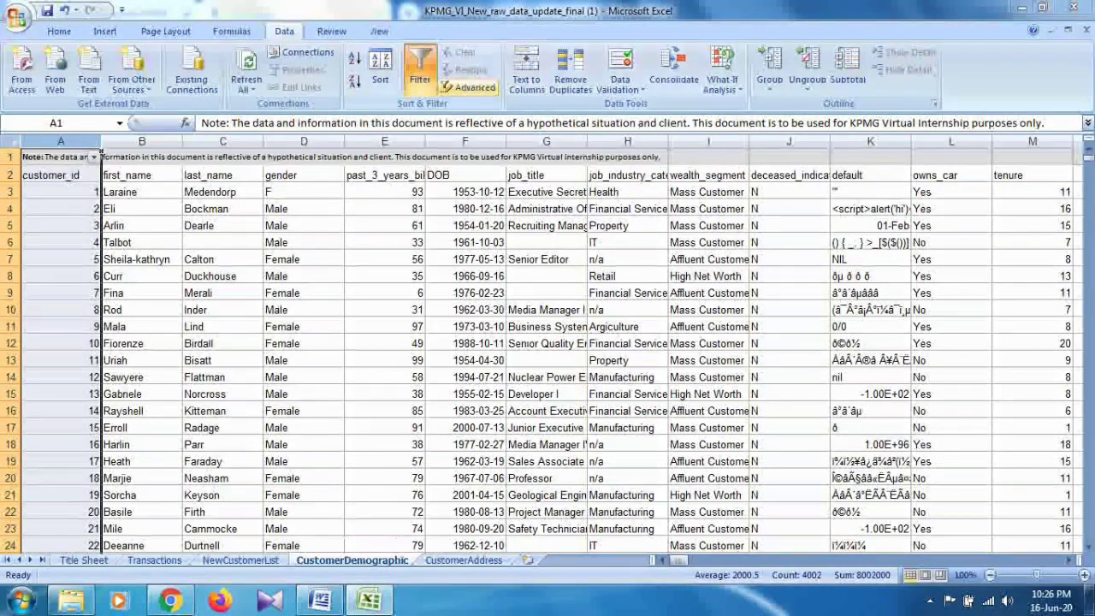
{"action": "key", "text": "alt+a"}
{"action": "key", "text": "q"}
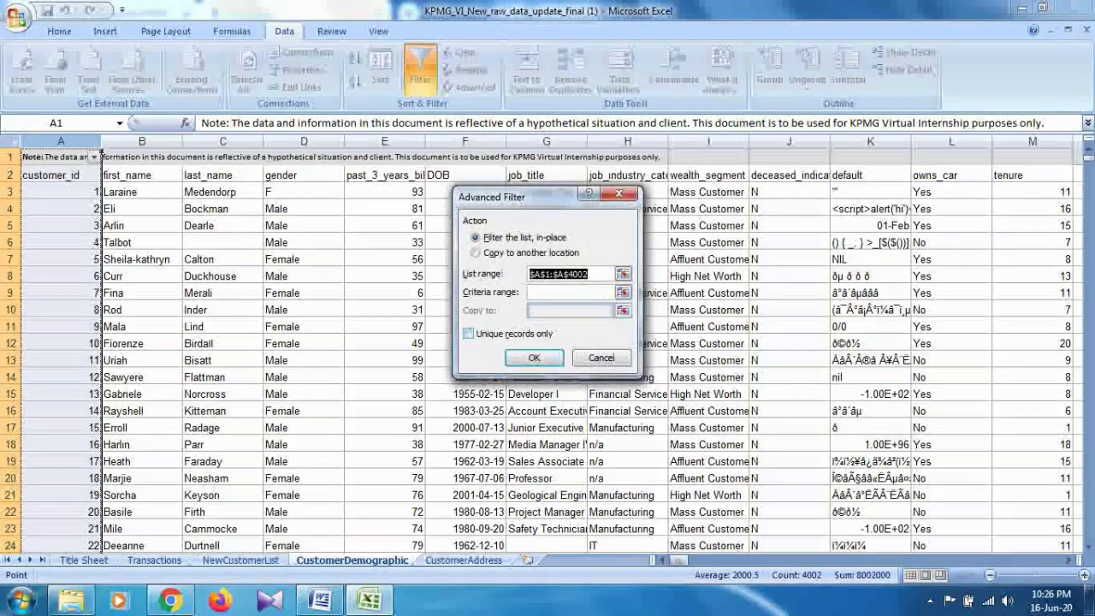
{"action": "key", "text": "alt+r"}
{"action": "key", "text": "Return"}
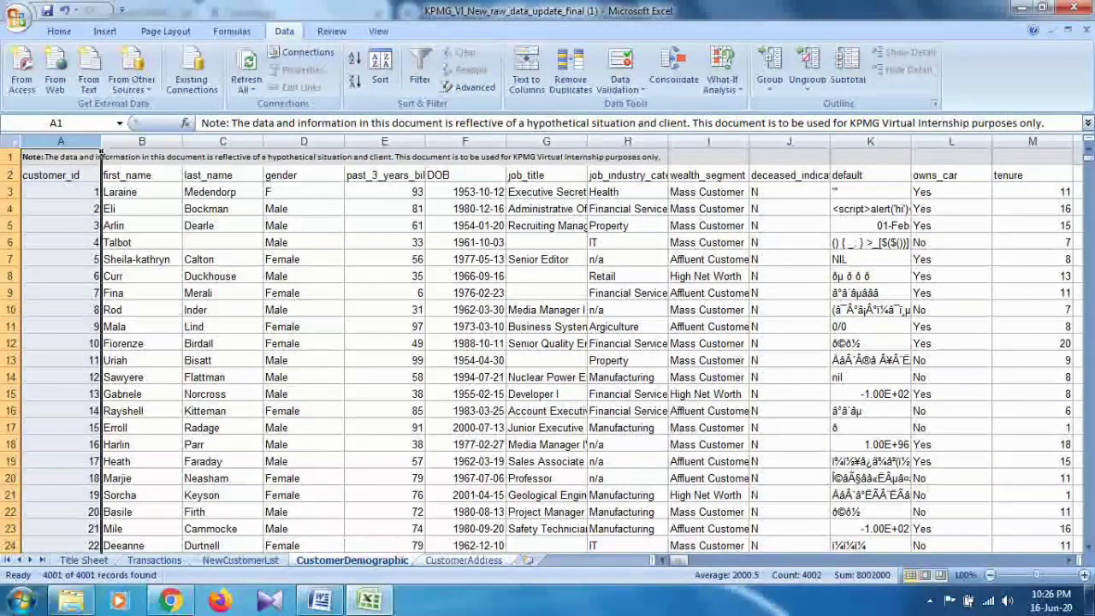
- Filter the customer_id column of the CustomerAddress sheet in place with an Advanced Filter for unique records only
{"action": "key", "text": "ctrl+Page_Down"}
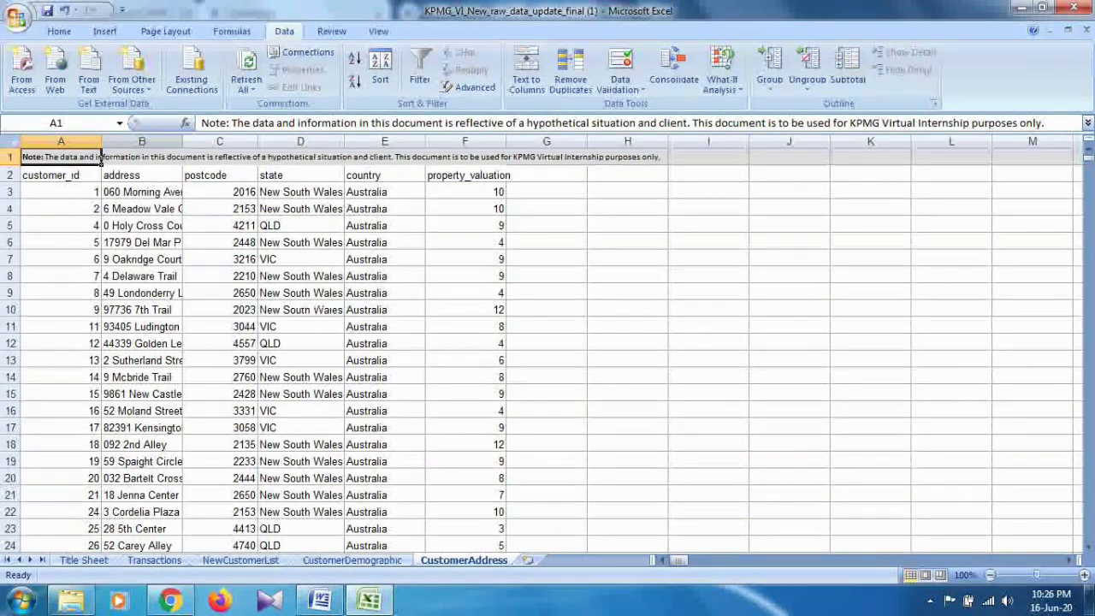
{"action": "key", "text": "ctrl+space"}
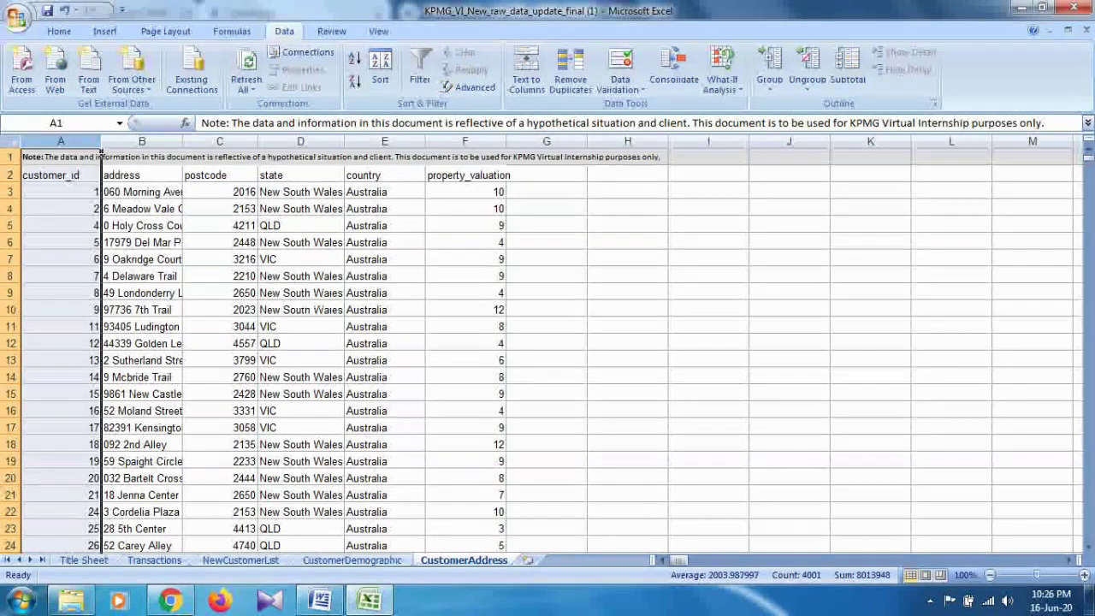
{"action": "left_click", "coordinate": [101, 151]}
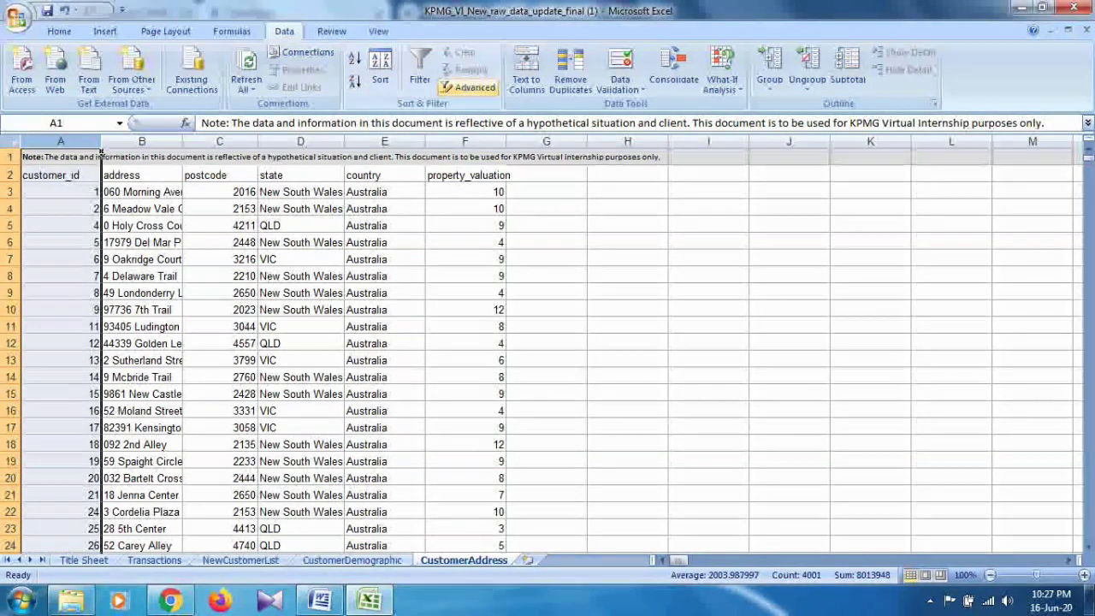
{"action": "left_click", "coordinate": [469, 87]}
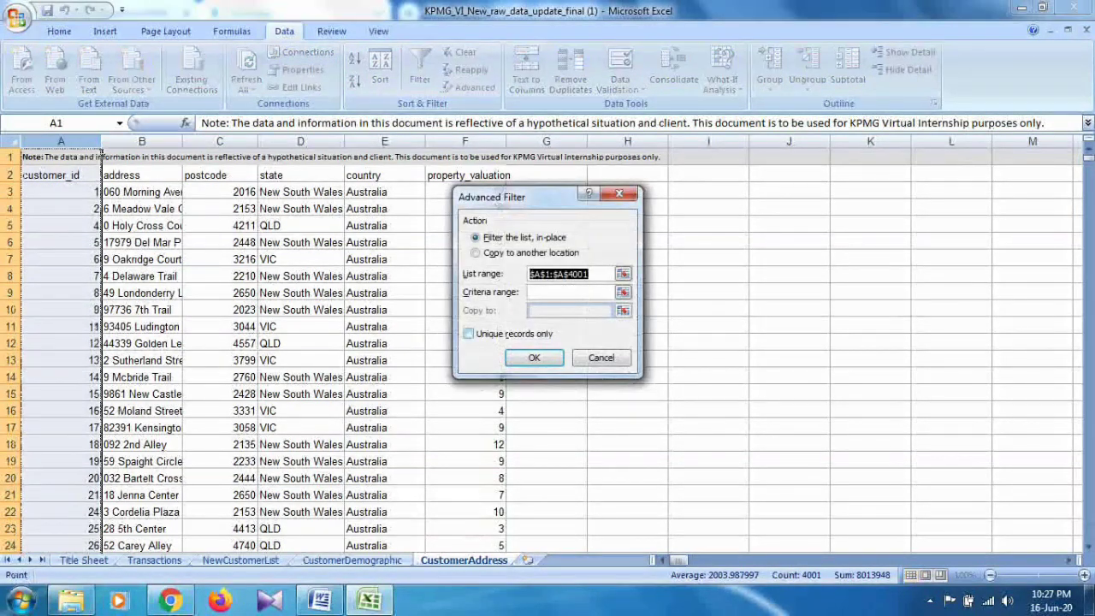
{"action": "key", "text": "Tab"}
{"action": "key", "text": "Tab"}
{"action": "key", "text": "space"}
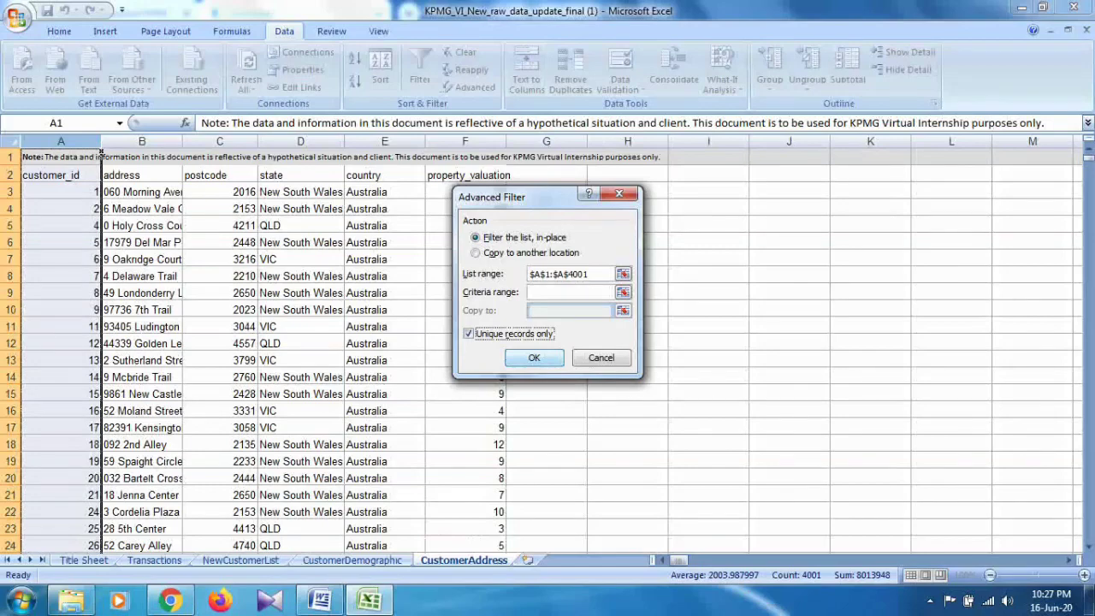
{"action": "key", "text": "Return"}
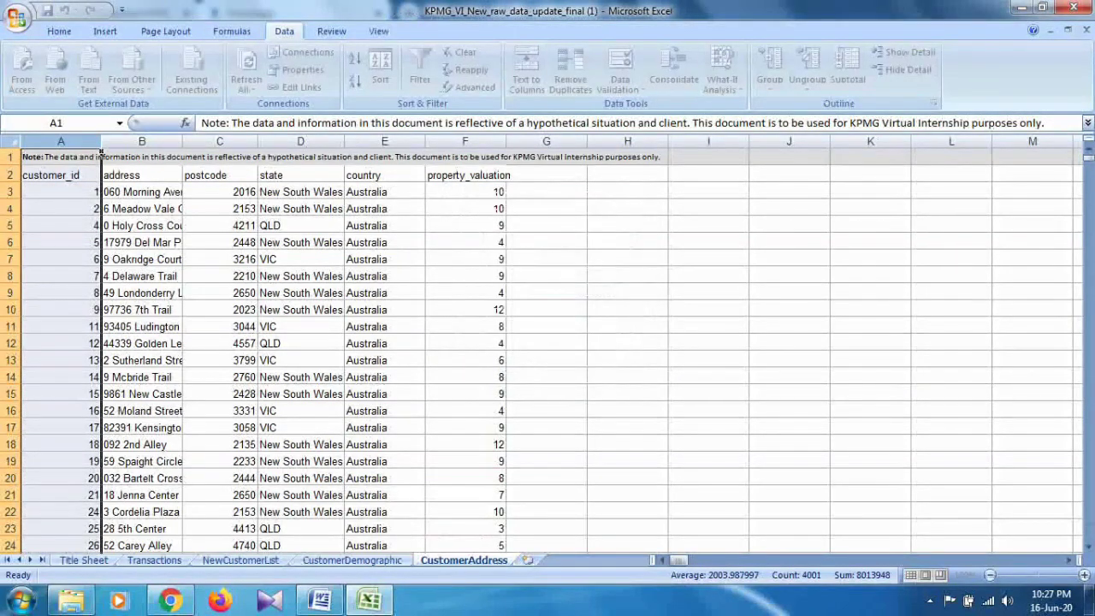
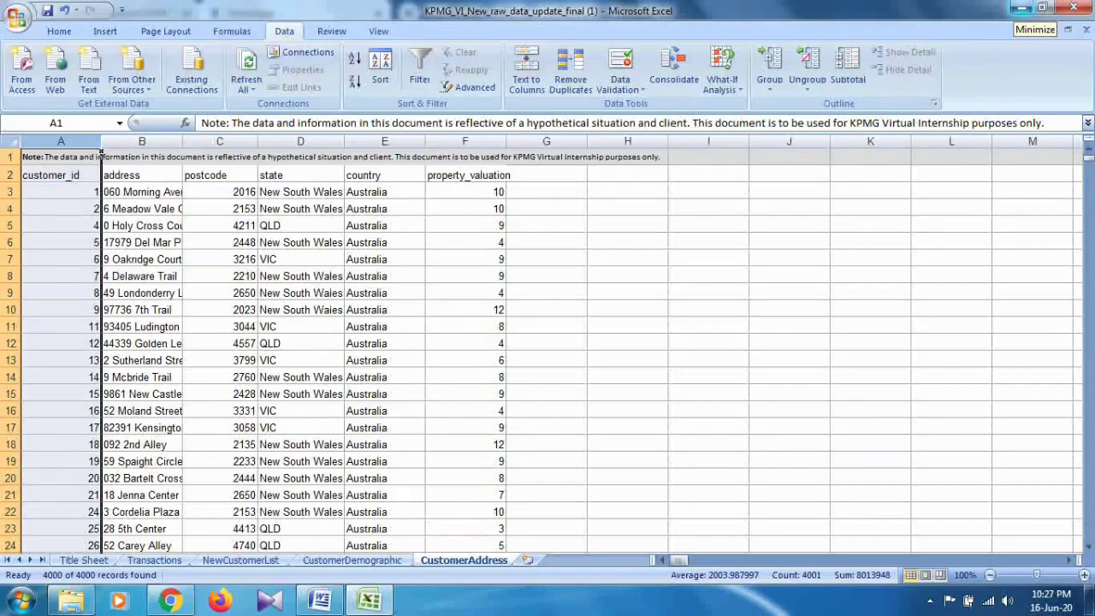
- Switch to the KPMG1 document in Word and review the client email draft's dataset overview table, listed data issues and closing
{"action": "left_click", "coordinate": [1022, 8]}
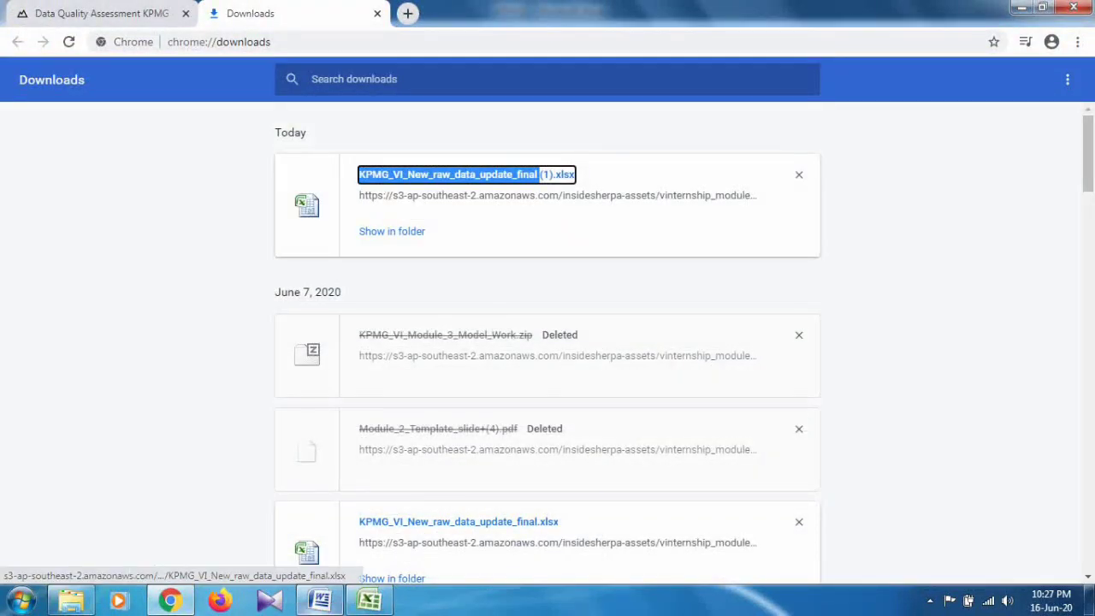
{"action": "left_click", "coordinate": [320, 601]}
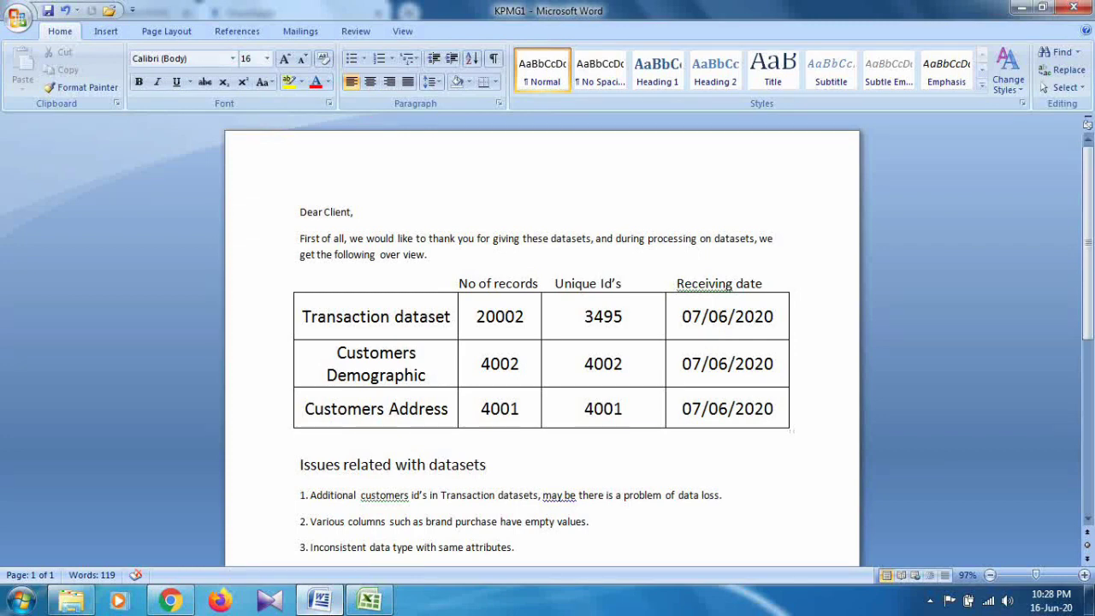
{"action": "mouse_move", "coordinate": [319, 600]}
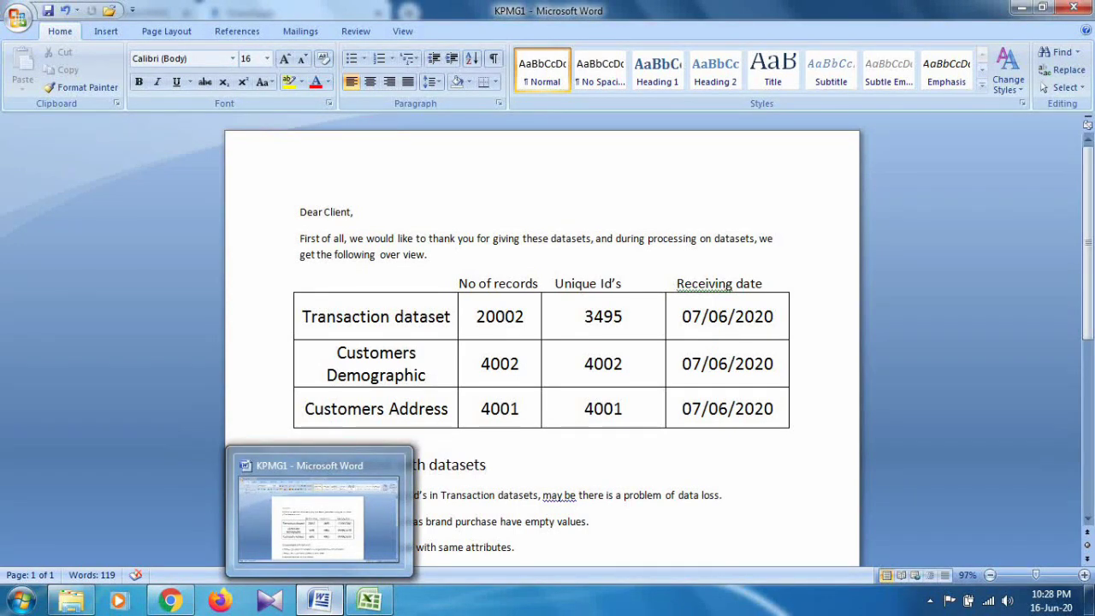
{"action": "left_click", "coordinate": [370, 600]}
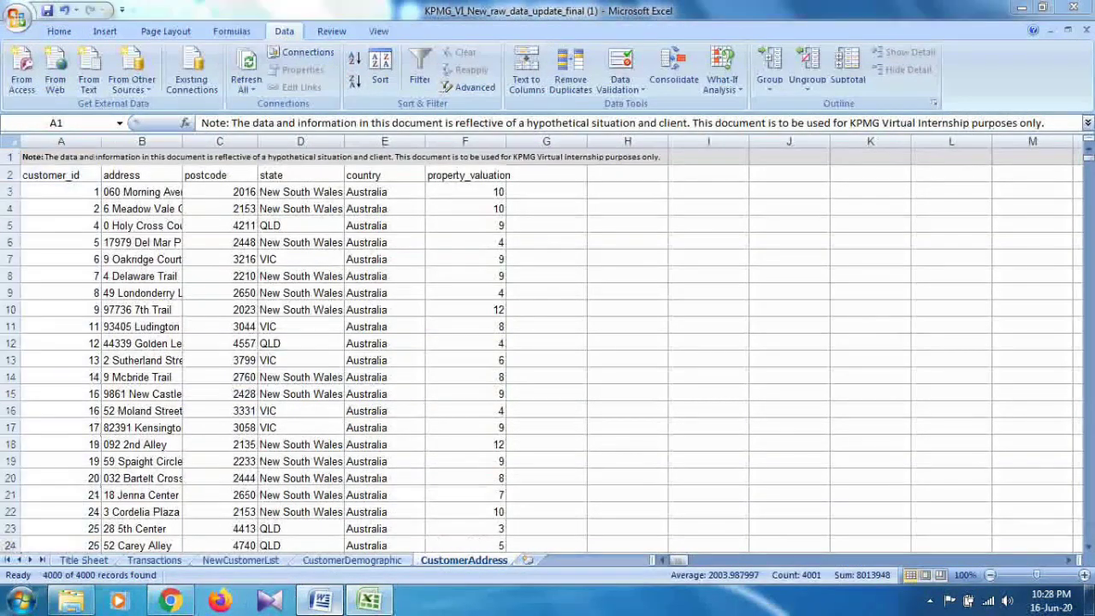
{"action": "left_click", "coordinate": [320, 600]}
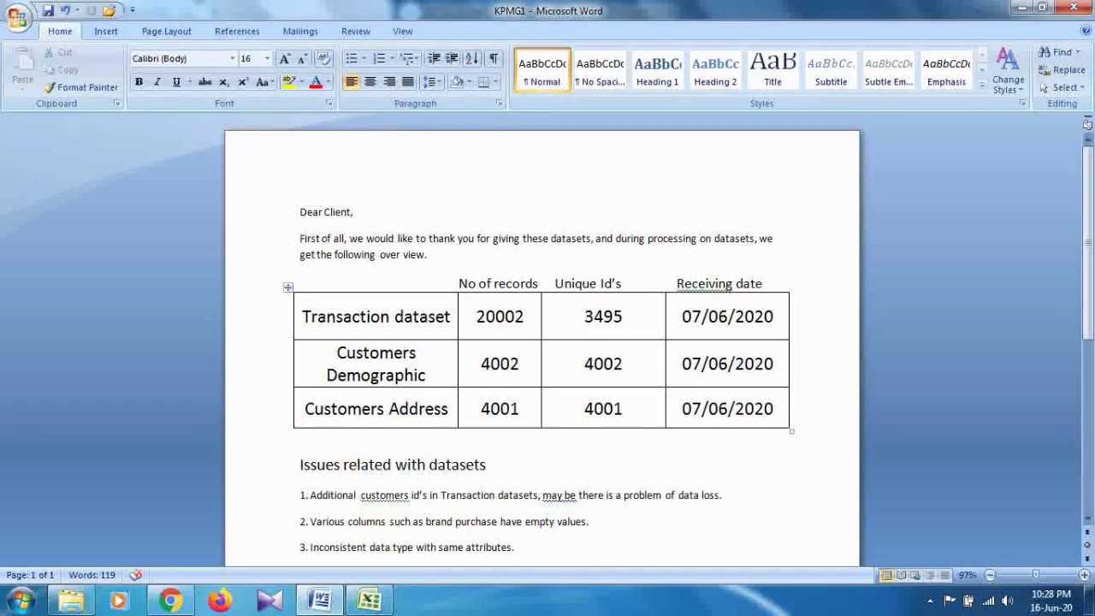
{"action": "scroll", "coordinate": [301, 187], "scroll_direction": "down", "scroll_amount": 1}
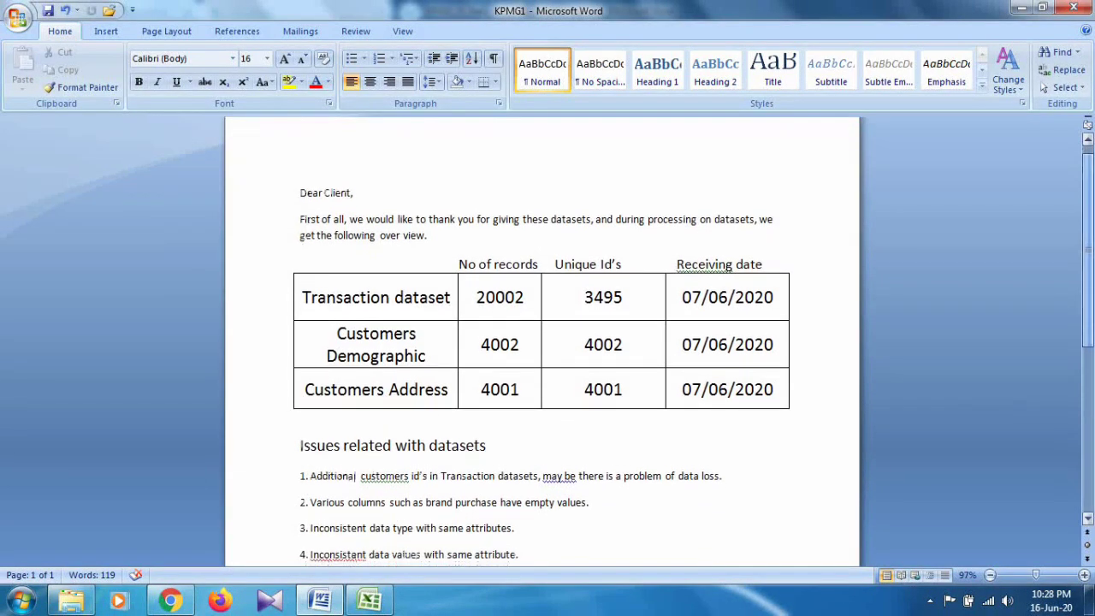
{"action": "scroll", "coordinate": [301, 186], "scroll_direction": "down", "scroll_amount": 2}
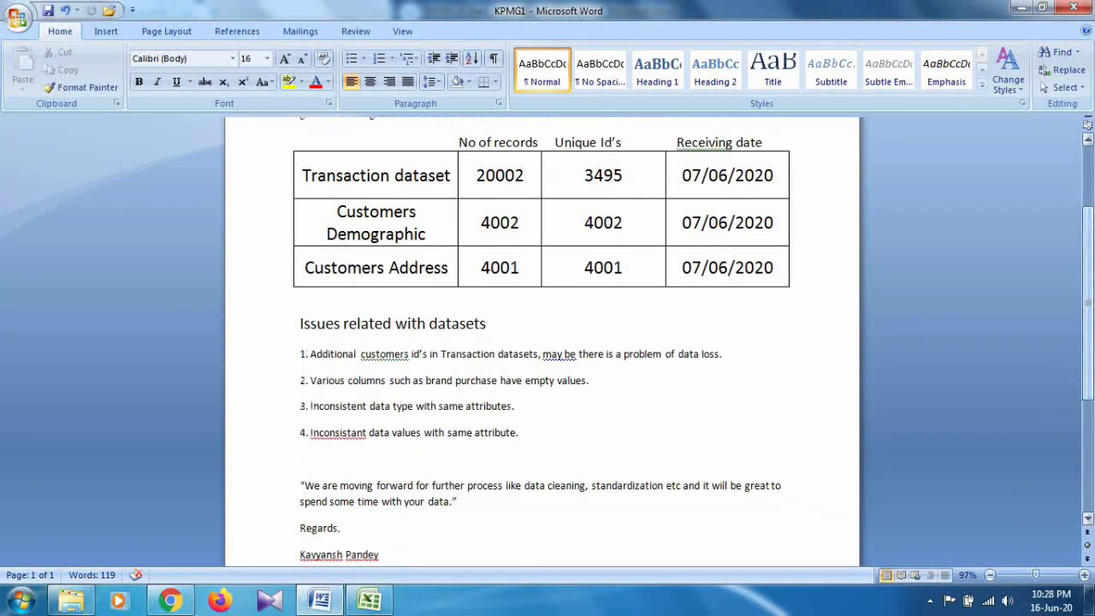
{"action": "scroll", "coordinate": [541, 340], "scroll_direction": "down", "scroll_amount": 2}
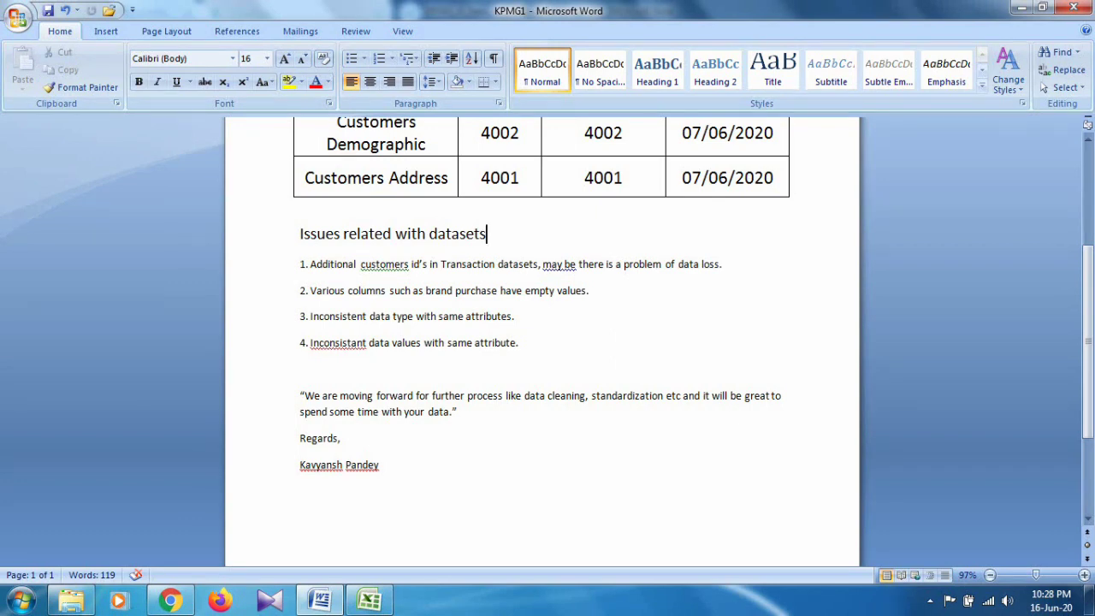
{"action": "scroll", "coordinate": [542, 342], "scroll_direction": "up", "scroll_amount": 1}
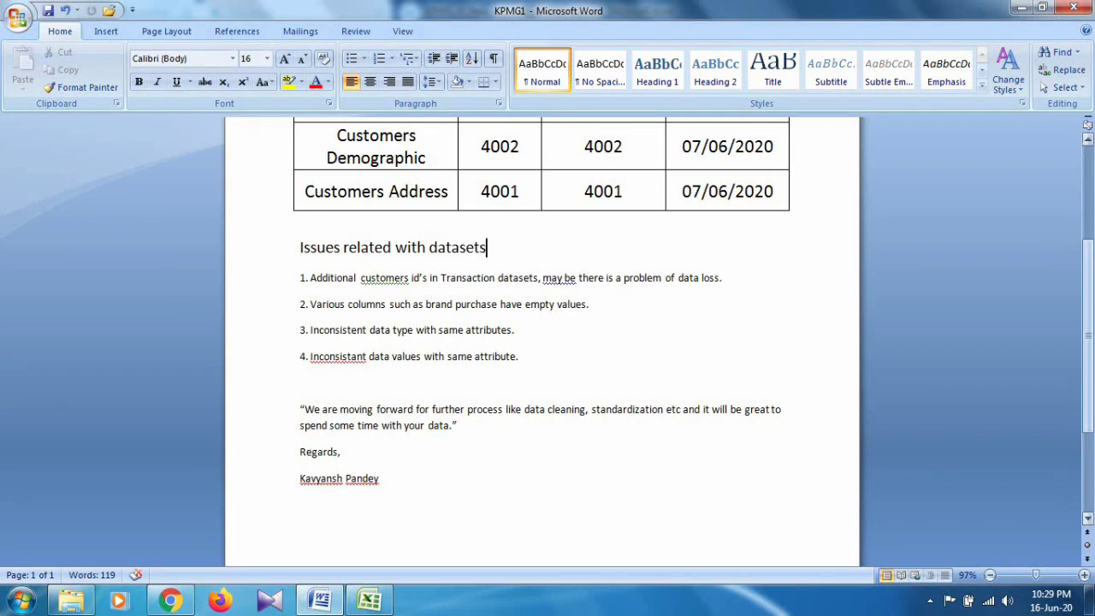
{"action": "scroll", "coordinate": [542, 342], "scroll_direction": "up", "scroll_amount": 5}
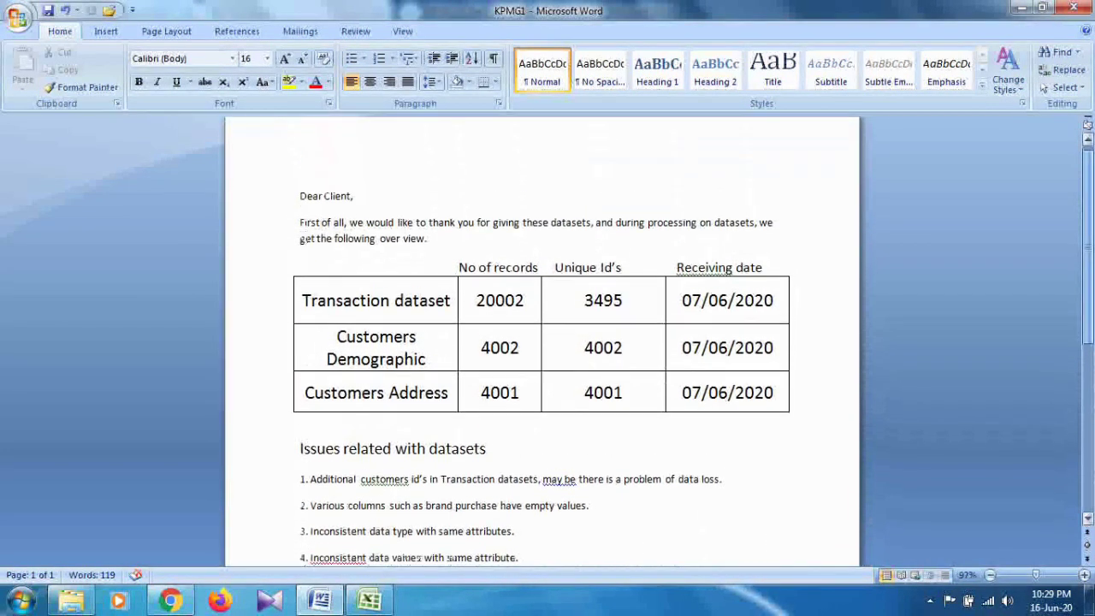
{"action": "scroll", "coordinate": [542, 343], "scroll_direction": "down", "scroll_amount": 7}
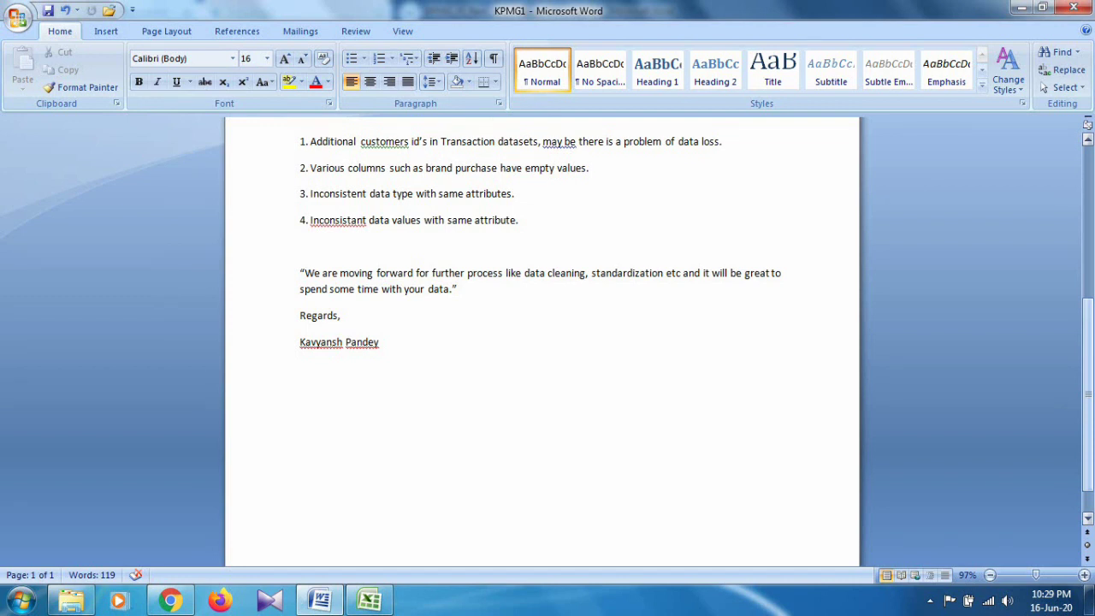
{"action": "scroll", "coordinate": [542, 343], "scroll_direction": "up", "scroll_amount": 5}
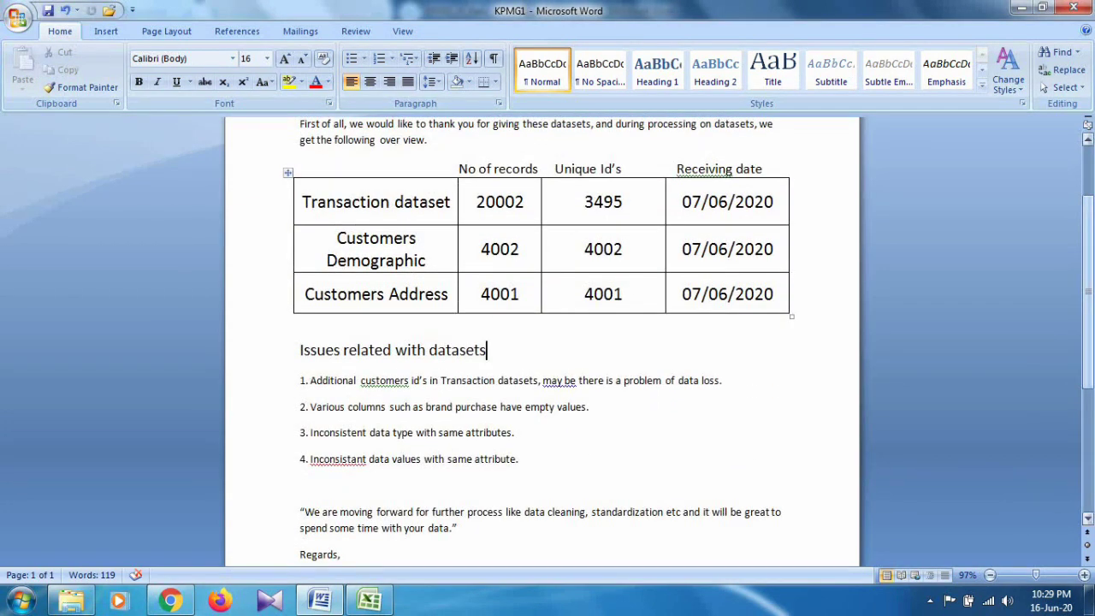
{"action": "scroll", "coordinate": [542, 343], "scroll_direction": "up", "scroll_amount": 3}
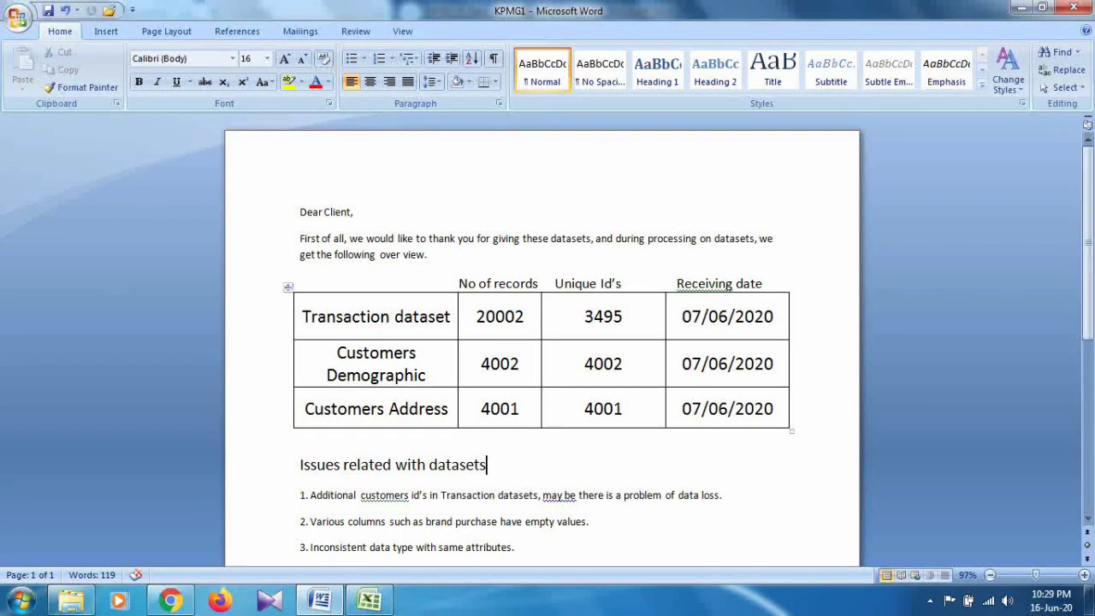
- Switch to the Data Quality Assessment page in Chrome and examine the Data Quality Framework Table, the work submission area and the task brief
{"action": "left_click", "coordinate": [171, 601]}
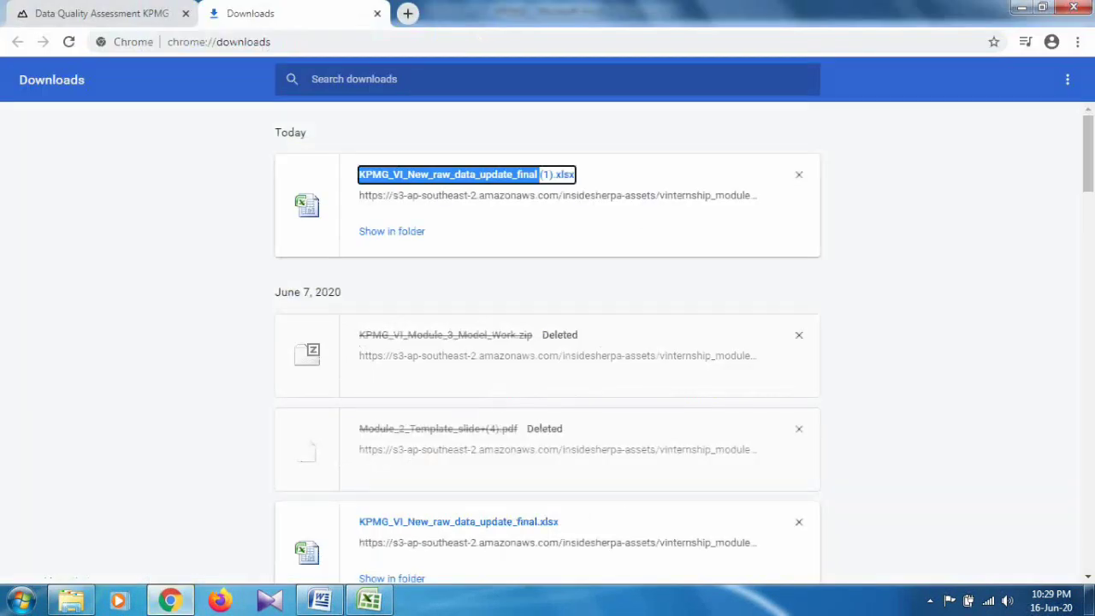
{"action": "left_click", "coordinate": [154, 12]}
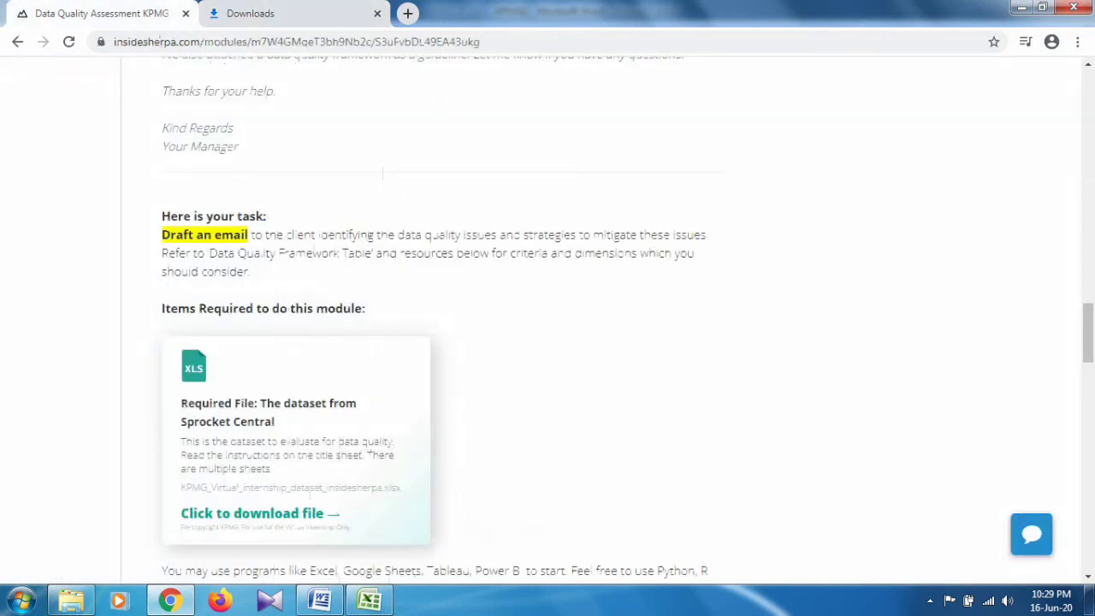
{"action": "scroll", "coordinate": [382, 174], "scroll_direction": "down", "scroll_amount": 5}
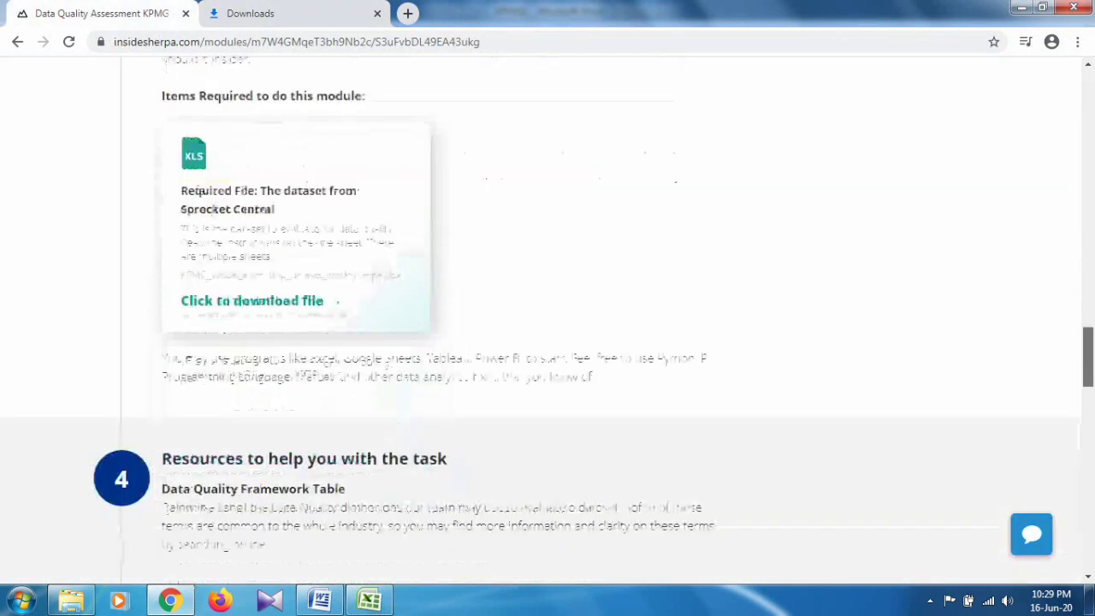
{"action": "scroll", "coordinate": [548, 325], "scroll_direction": "down", "scroll_amount": 2}
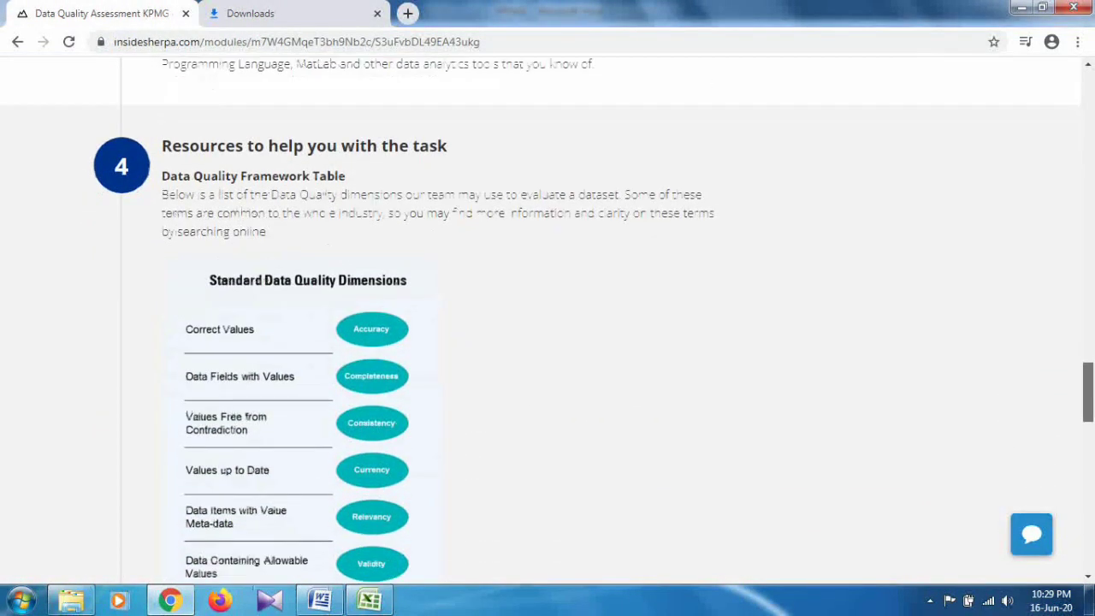
{"action": "scroll", "coordinate": [548, 326], "scroll_direction": "down", "scroll_amount": 4}
{"action": "scroll", "coordinate": [547, 326], "scroll_direction": "down", "scroll_amount": 2}
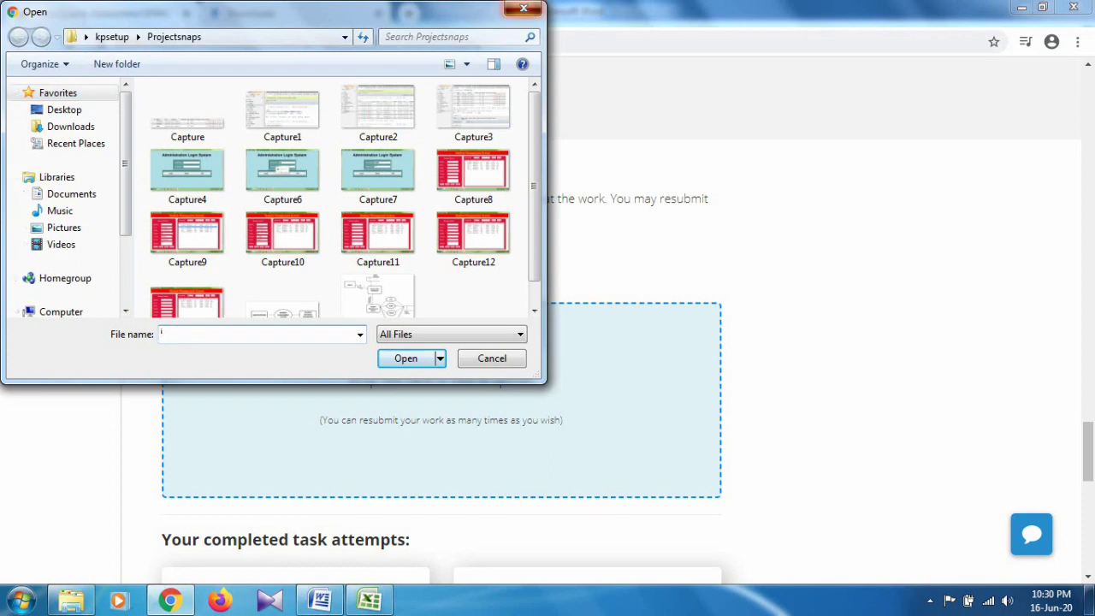
{"action": "key", "text": "Escape"}
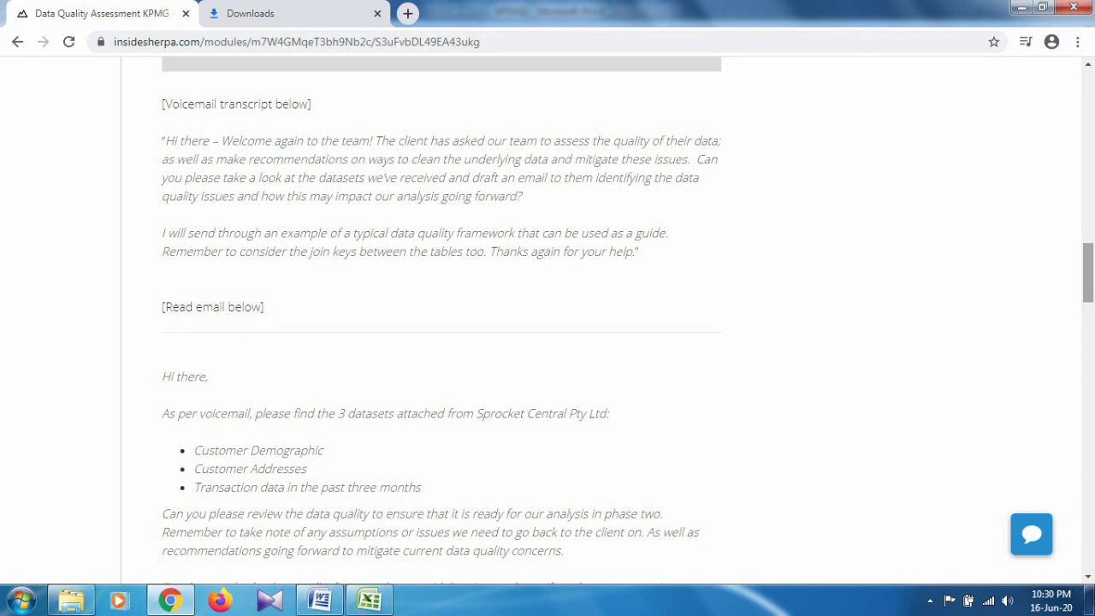
{"action": "scroll", "coordinate": [548, 325], "scroll_direction": "up", "scroll_amount": 10}
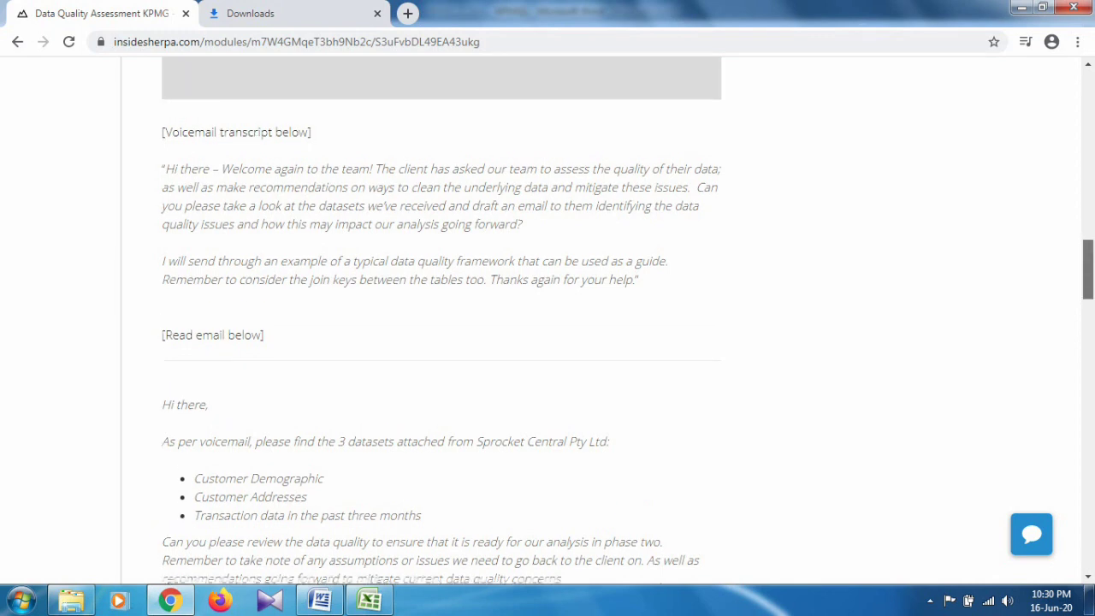